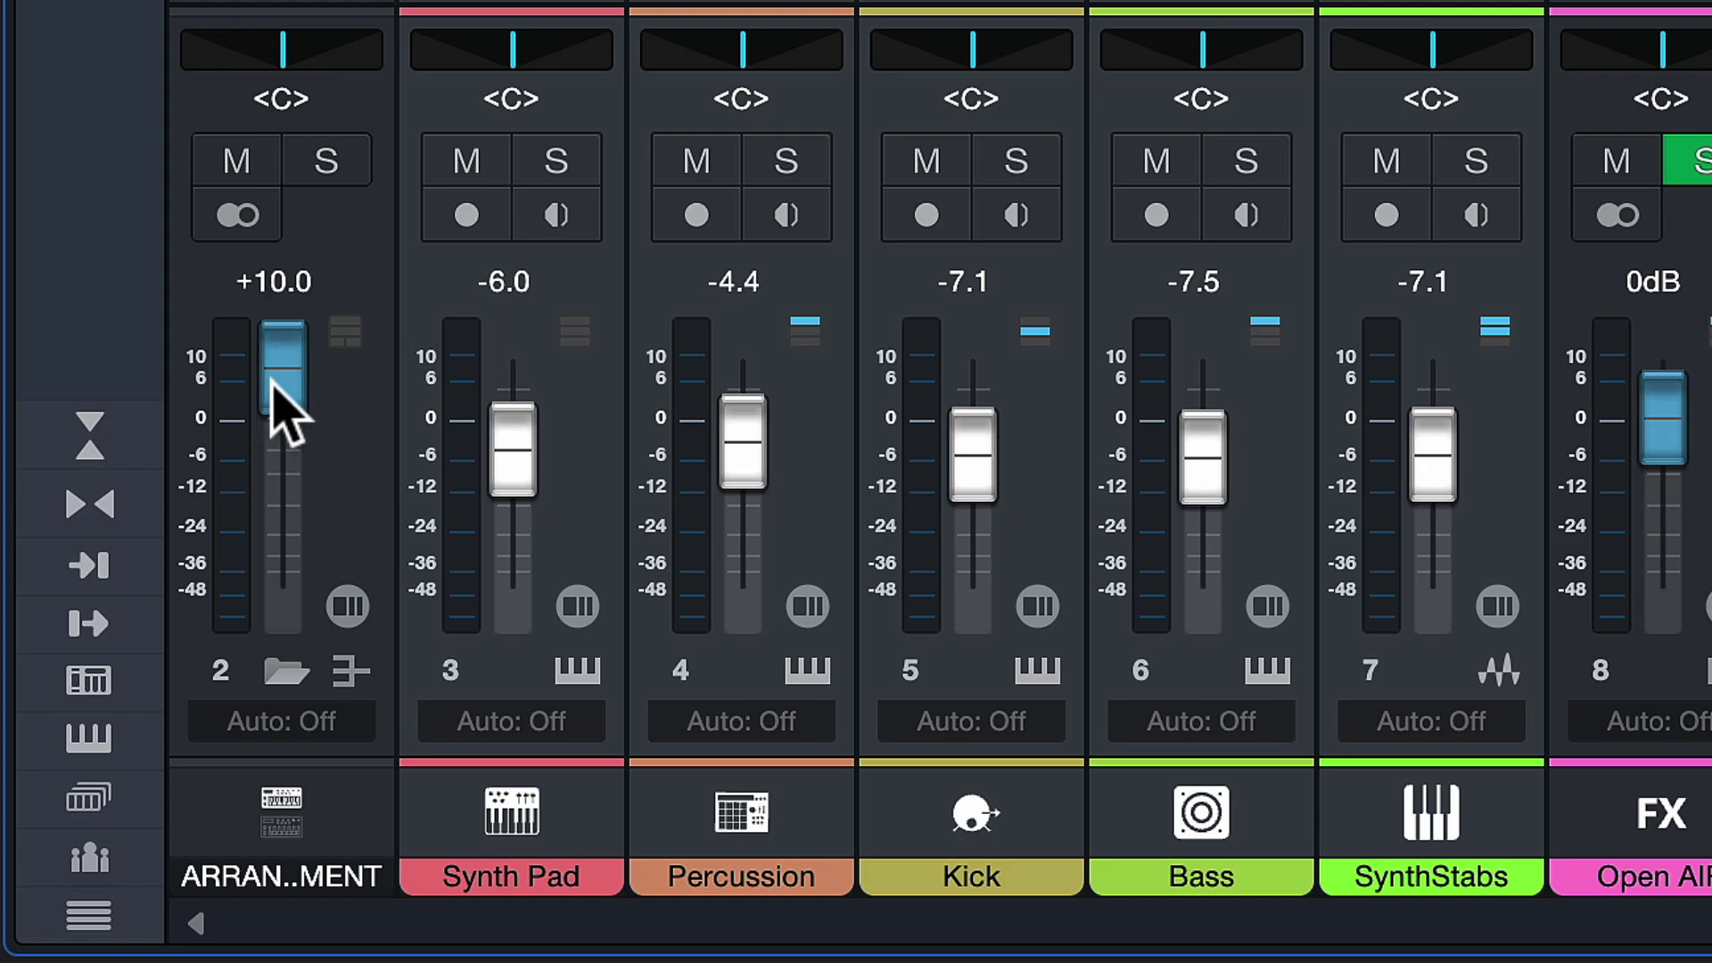
# Reset the ARRANGEMENT channel's fader to 0 dB and turn off Soft Clip on the master Limiter
pyautogui.keyDown('alt'); pyautogui.click(281, 396); pyautogui.keyUp('alt')
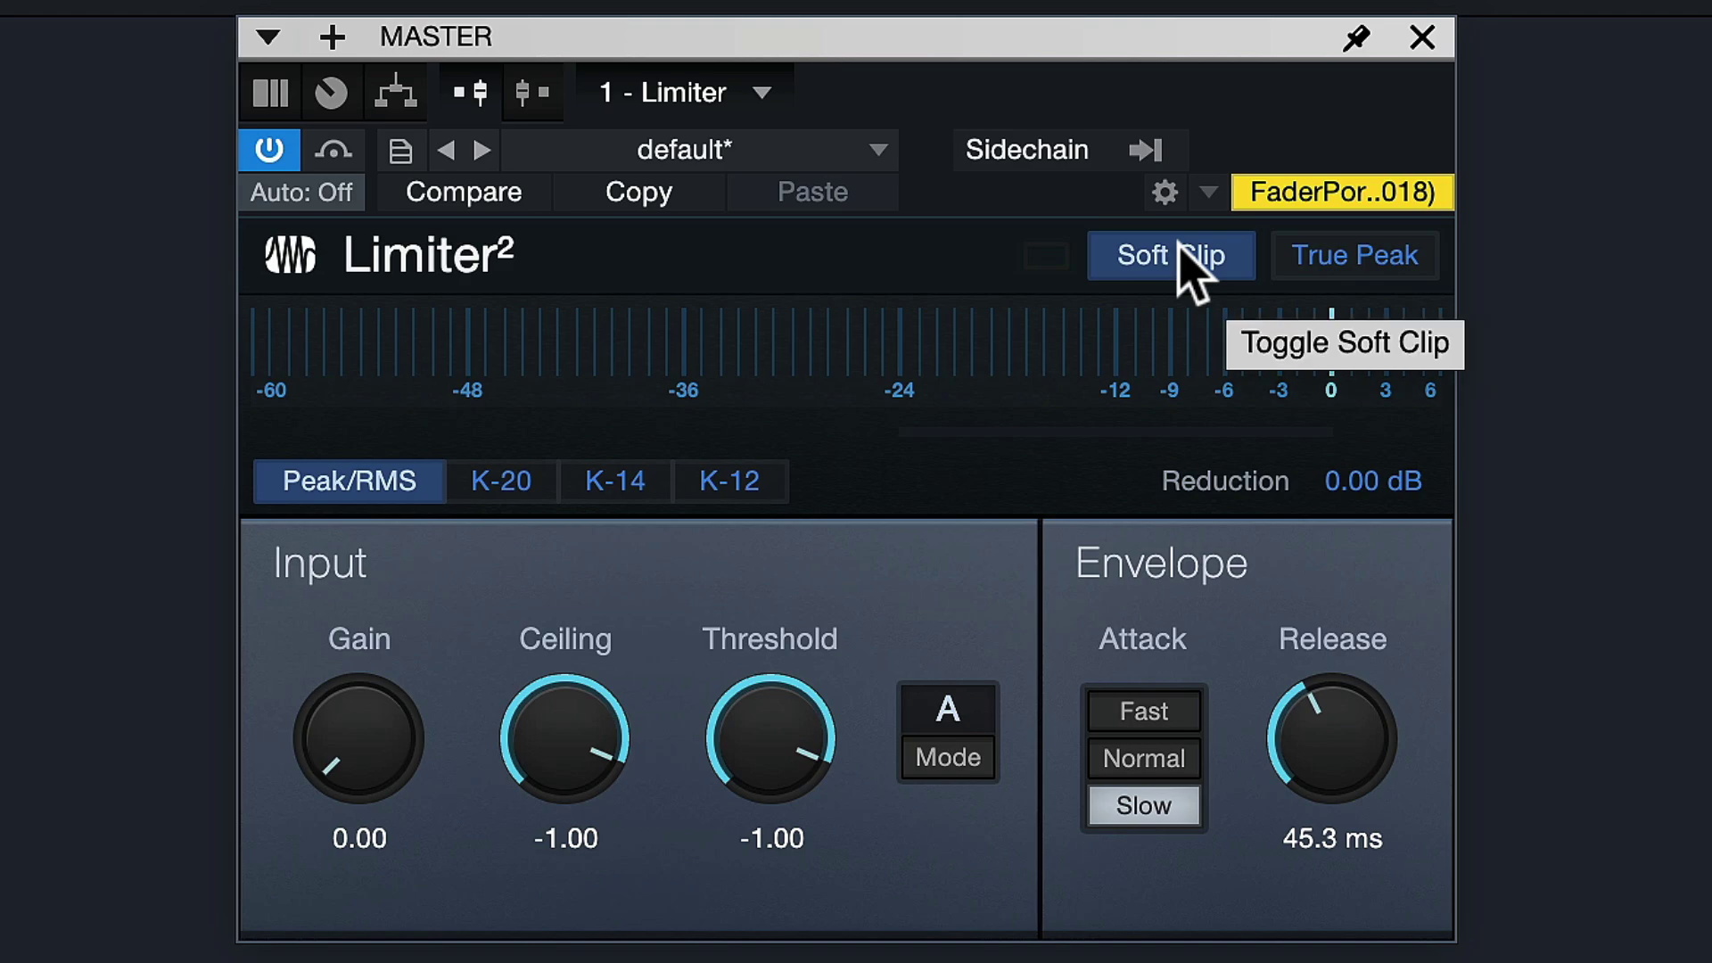
pyautogui.click(1178, 253)
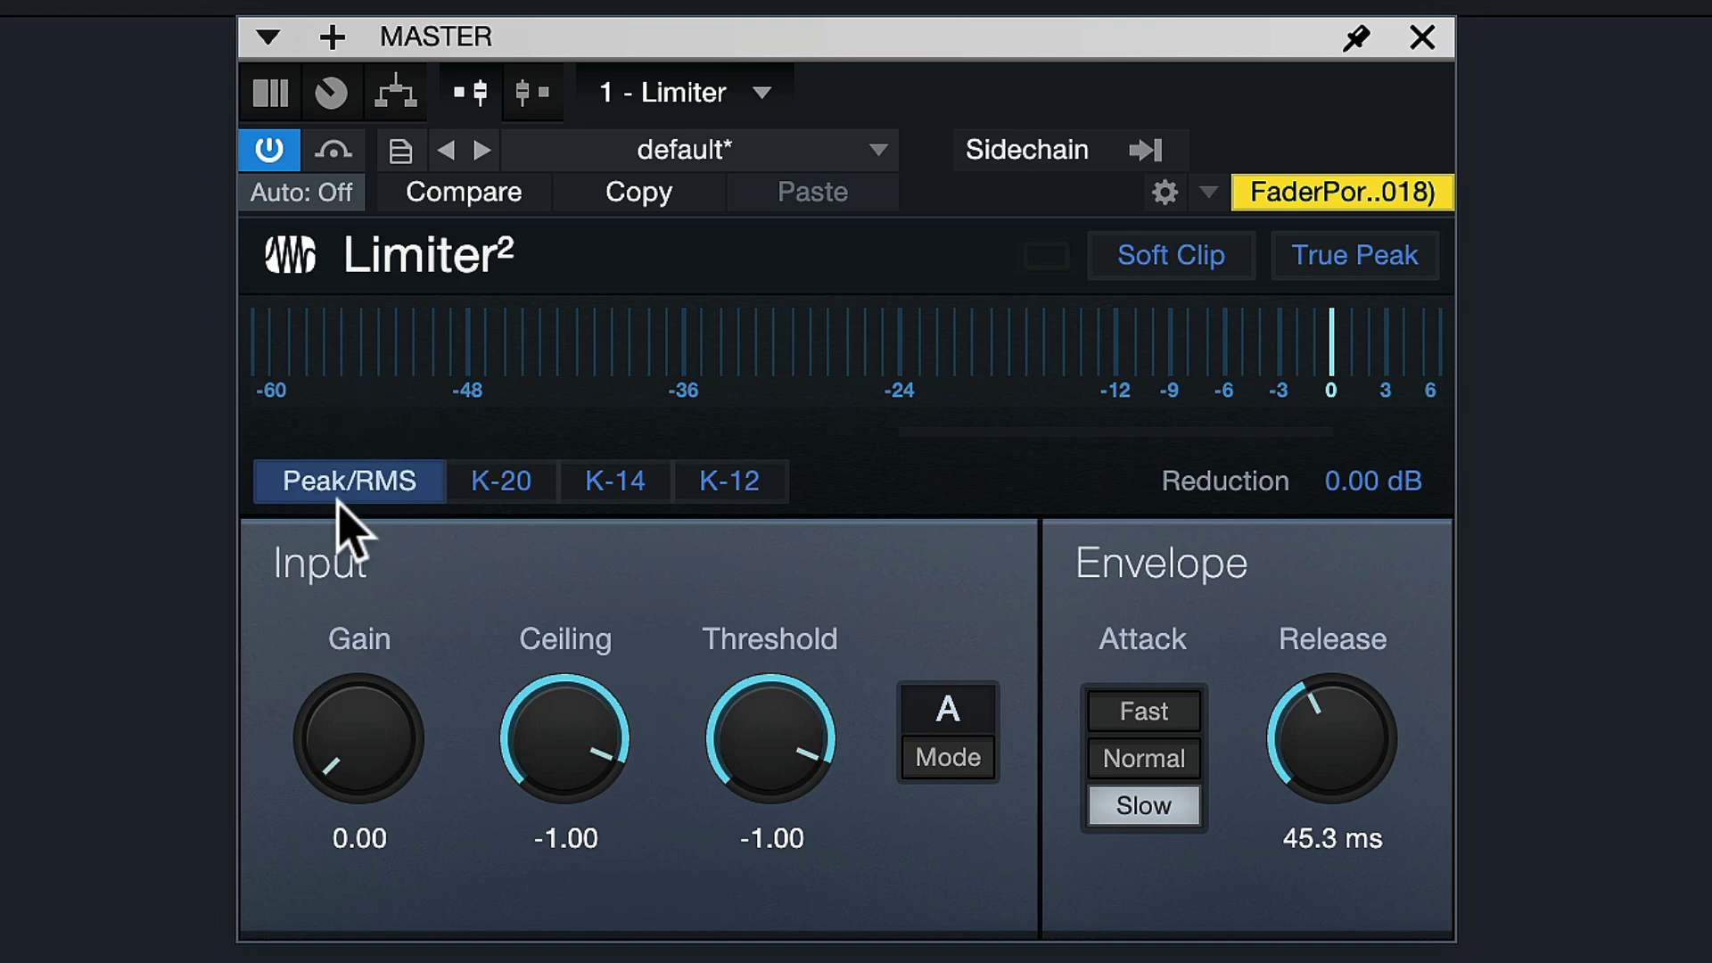
# Play the song and compare the Limiter's level meter in the Peak/RMS, K-20, K-14 and K-12 scales
pyautogui.press('space')
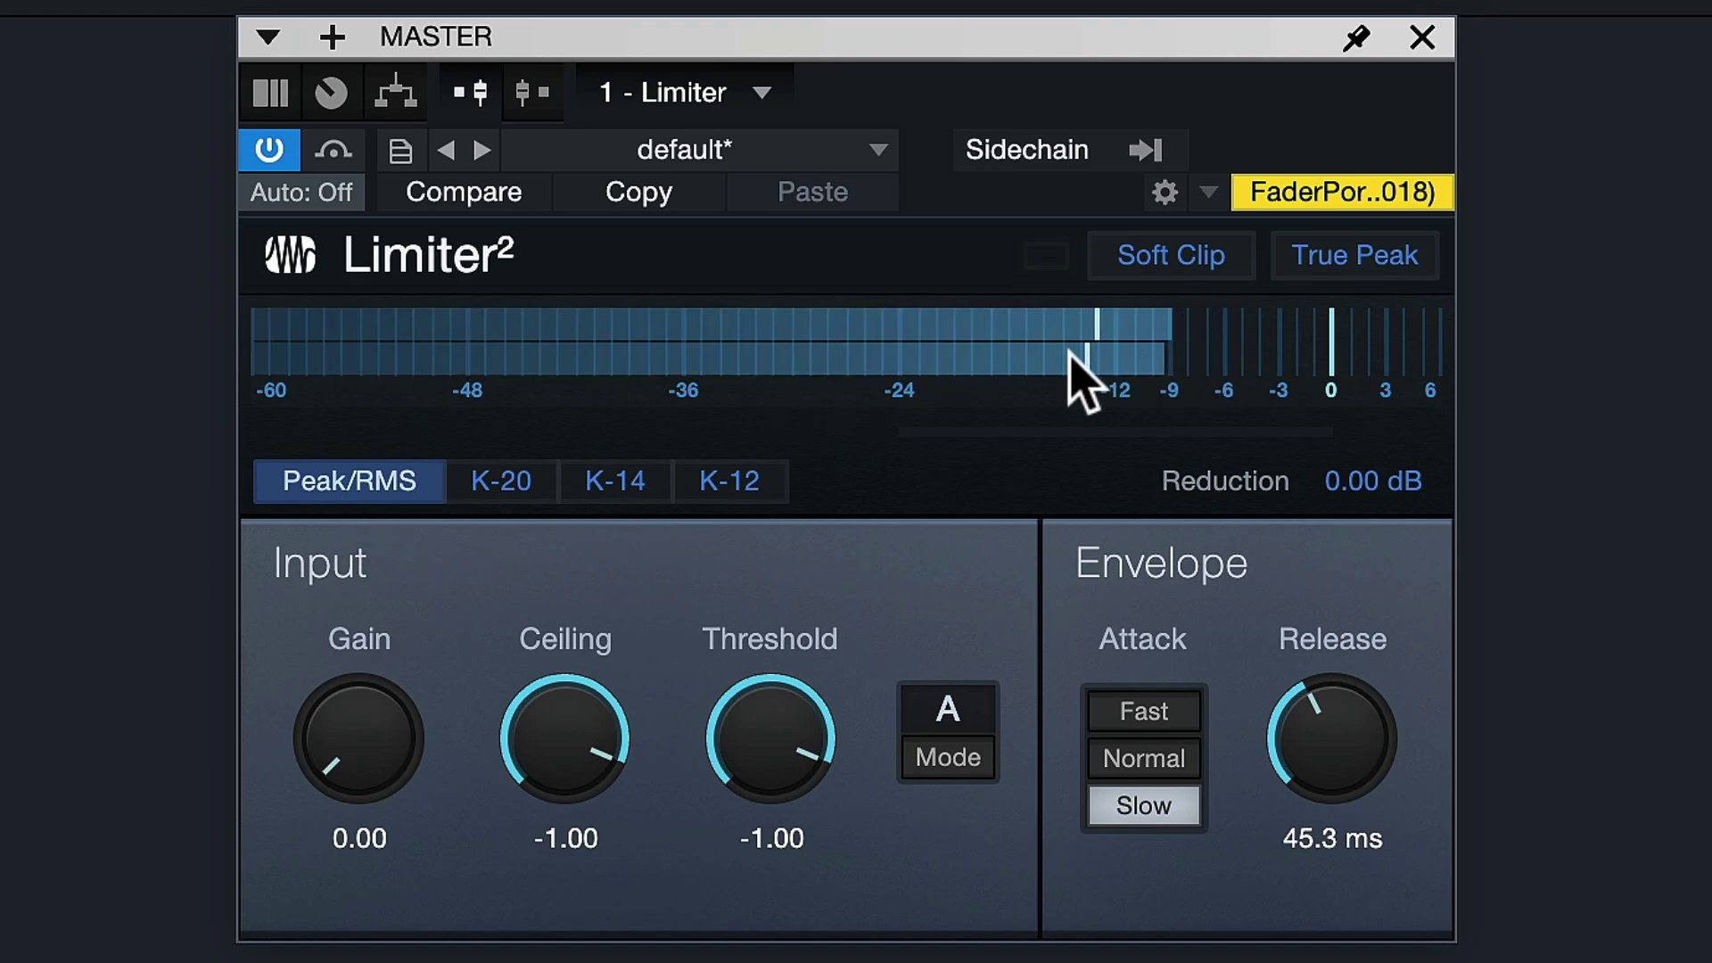
pyautogui.moveTo(1101, 369)
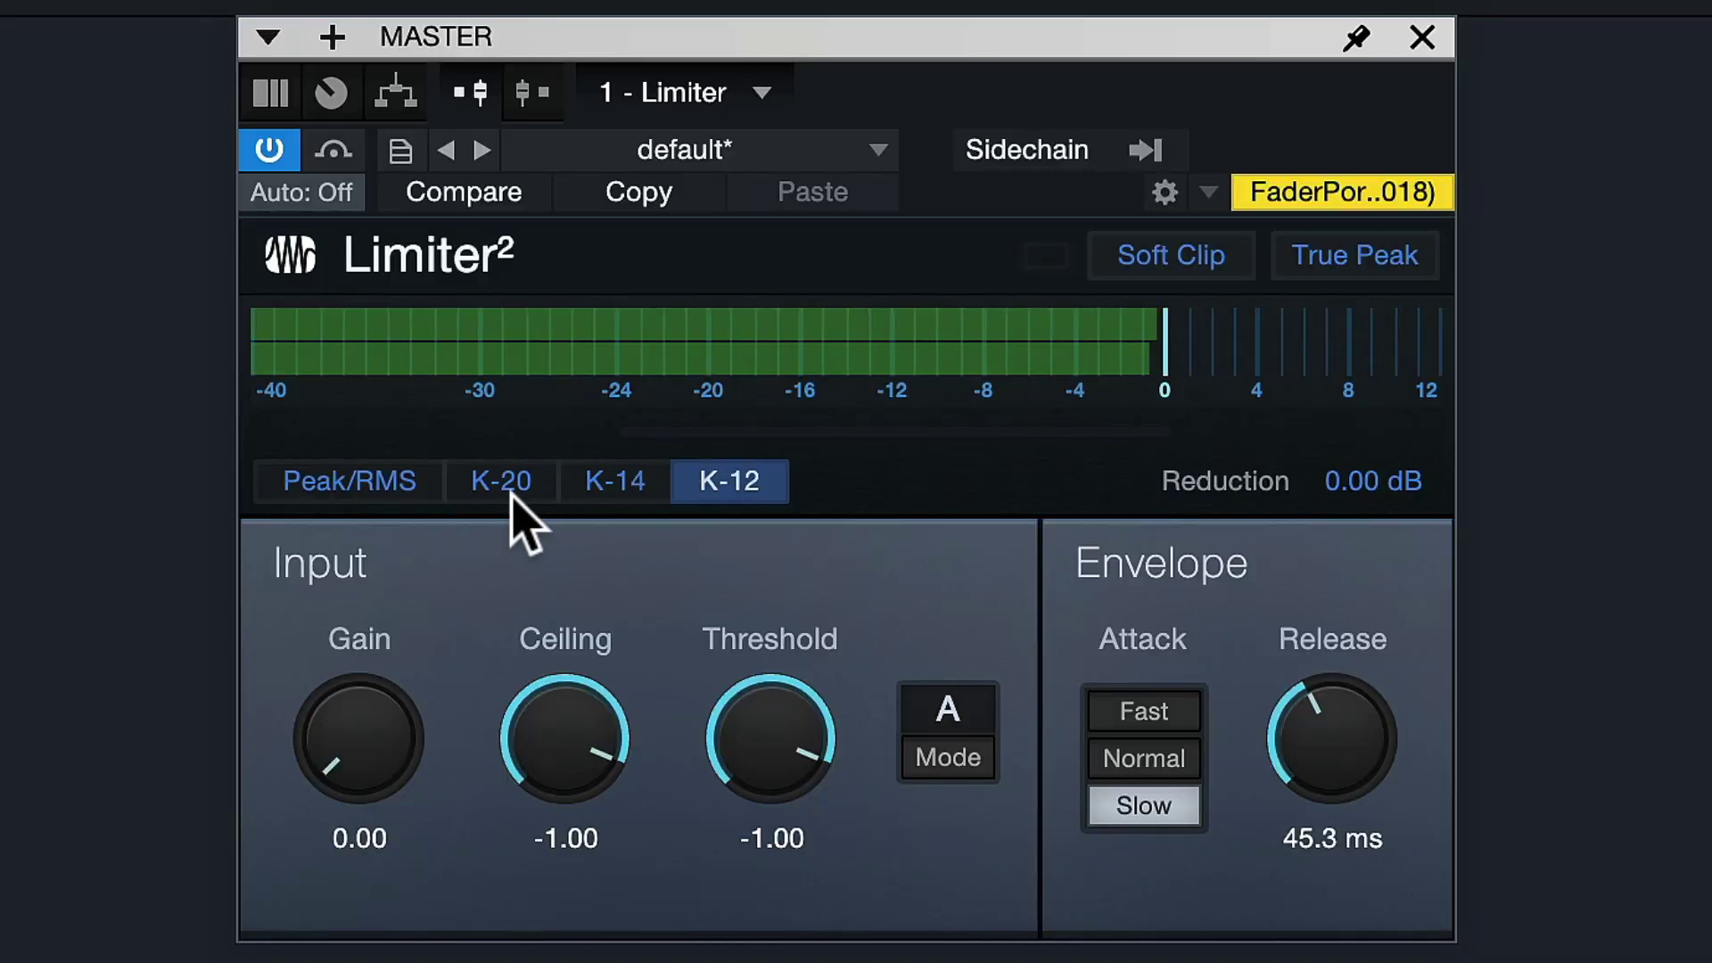
pyautogui.click(512, 491)
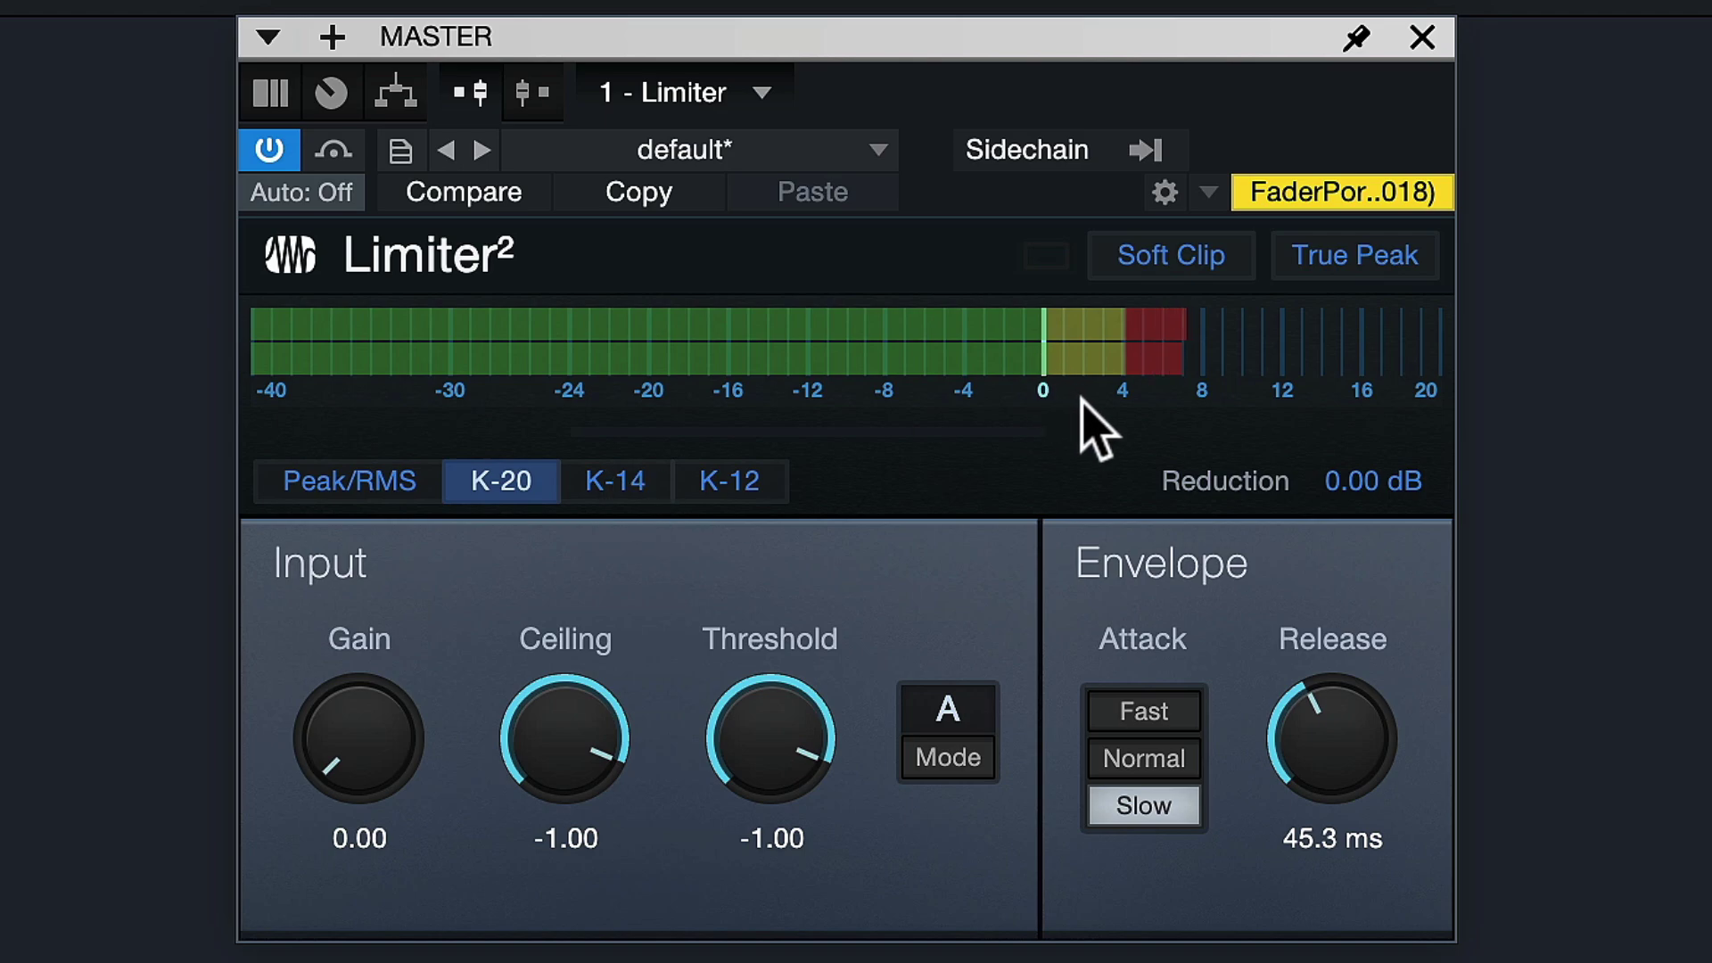
pyautogui.click(628, 491)
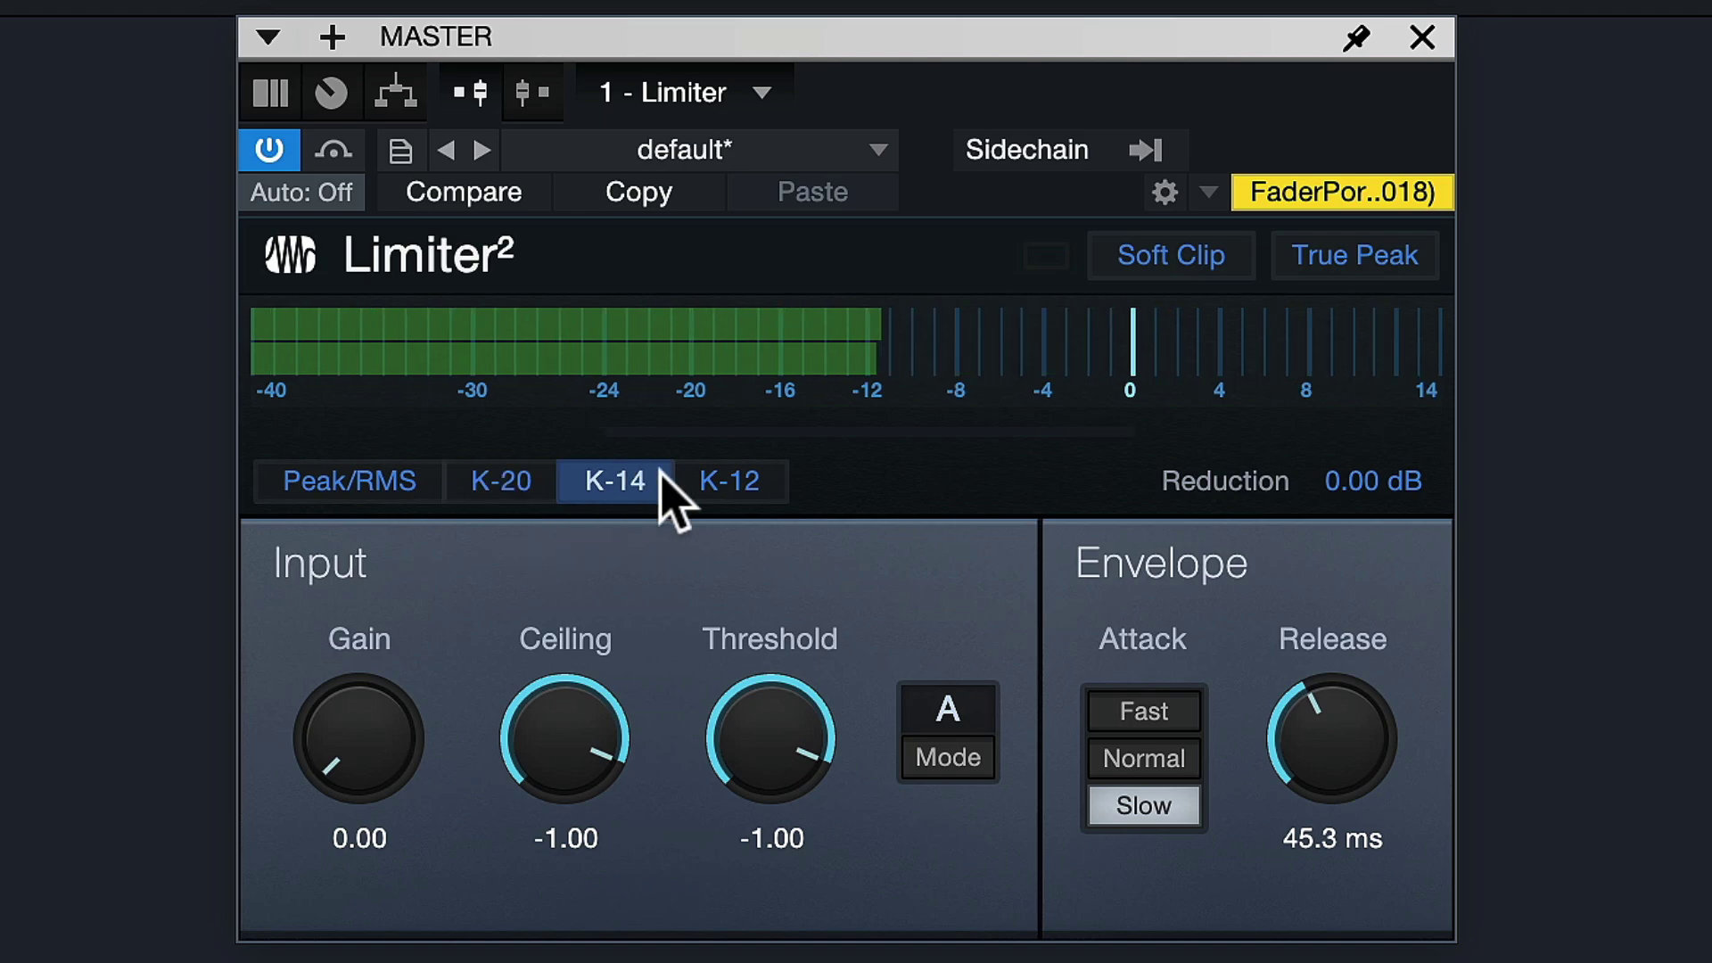
pyautogui.click(487, 486)
pyautogui.click(624, 491)
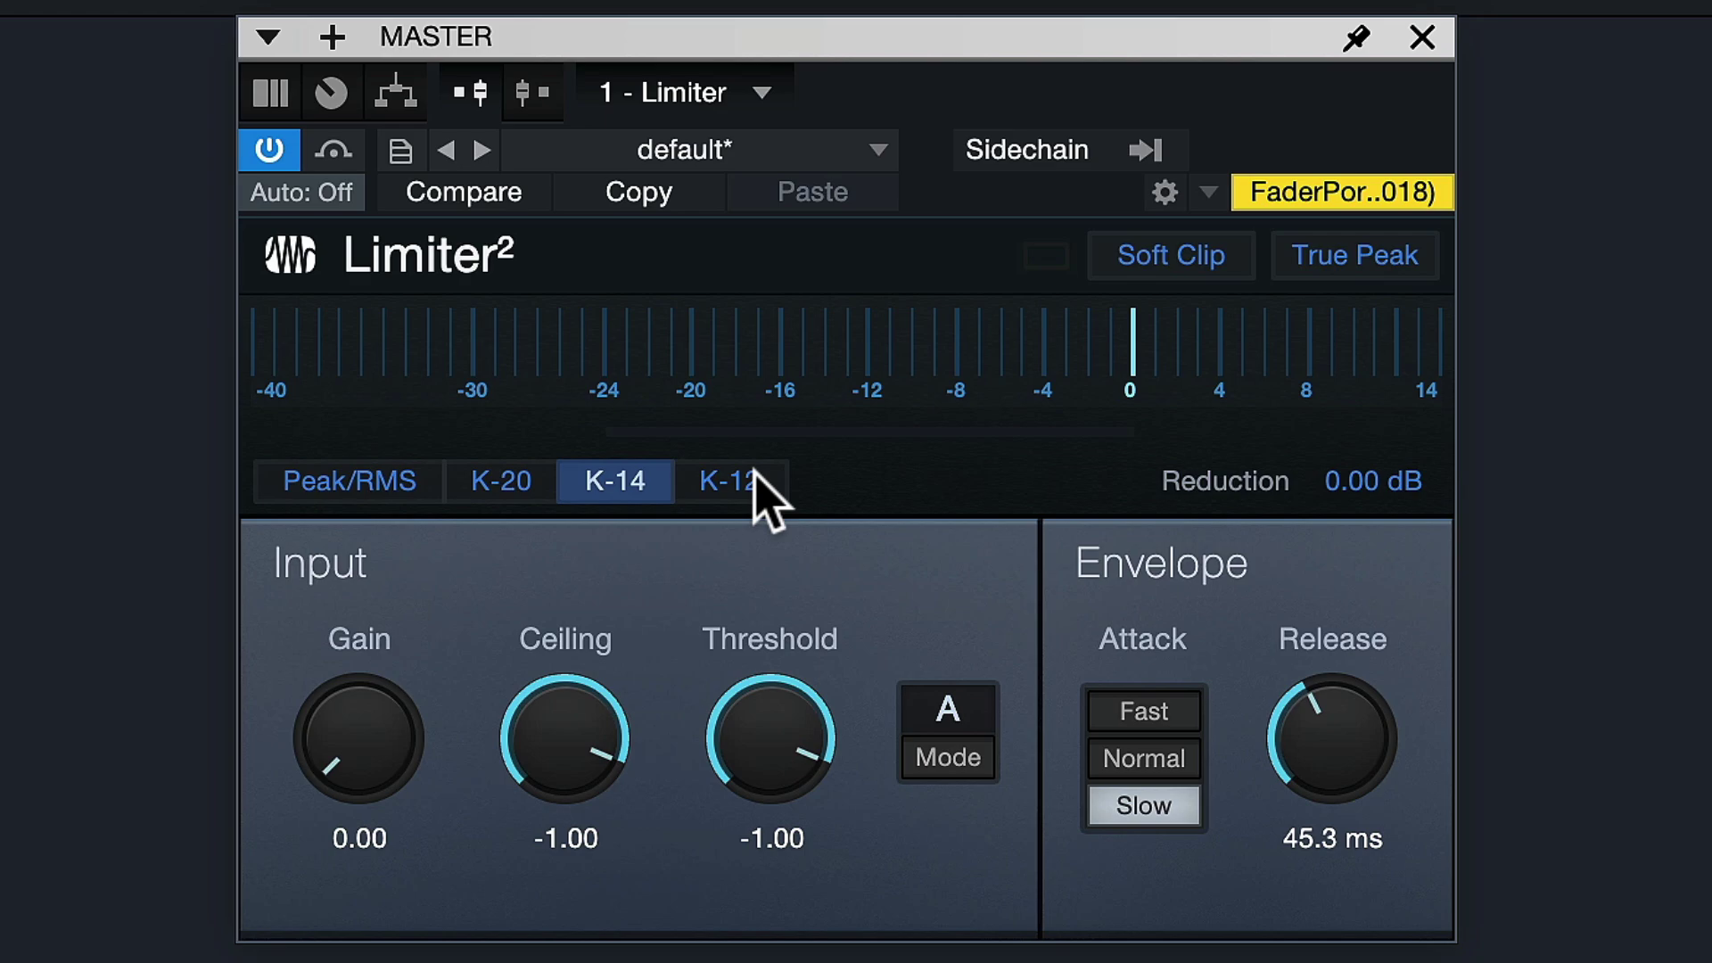
pyautogui.click(754, 477)
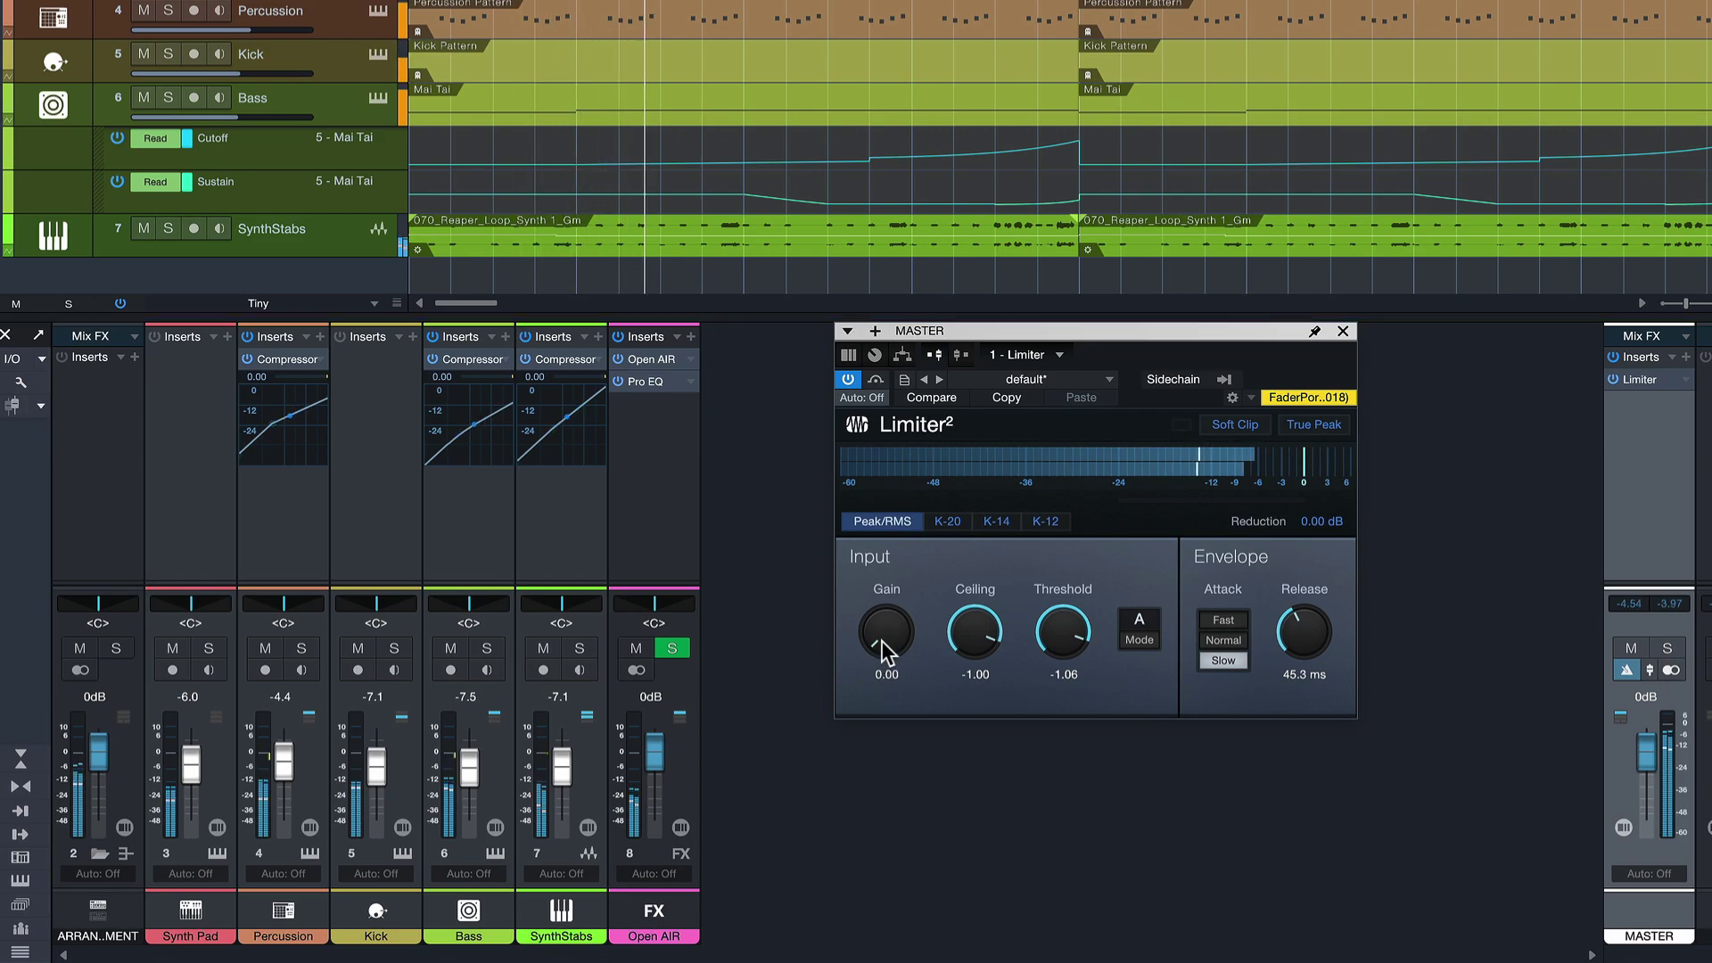
# Enable True Peak on the master Limiter and raise its input gain to about 6.75
pyautogui.moveTo(881, 640); pyautogui.dragTo(885, 634)
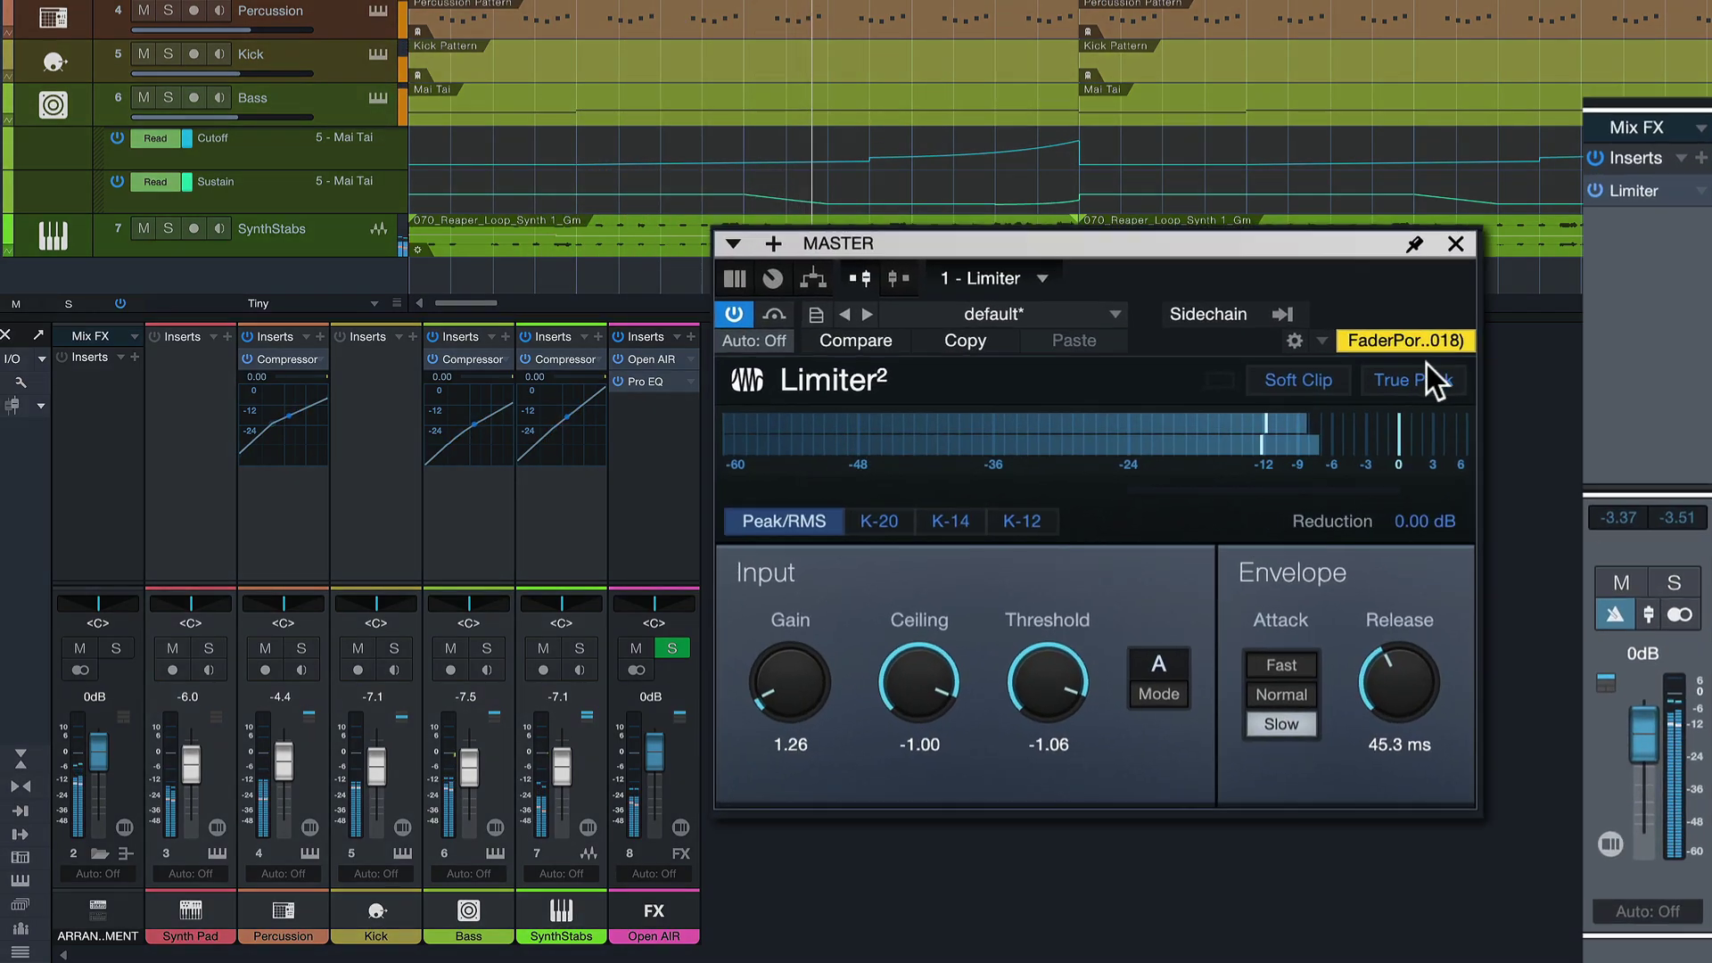
pyautogui.click(1427, 369)
pyautogui.moveTo(803, 694); pyautogui.dragTo(768, 585)
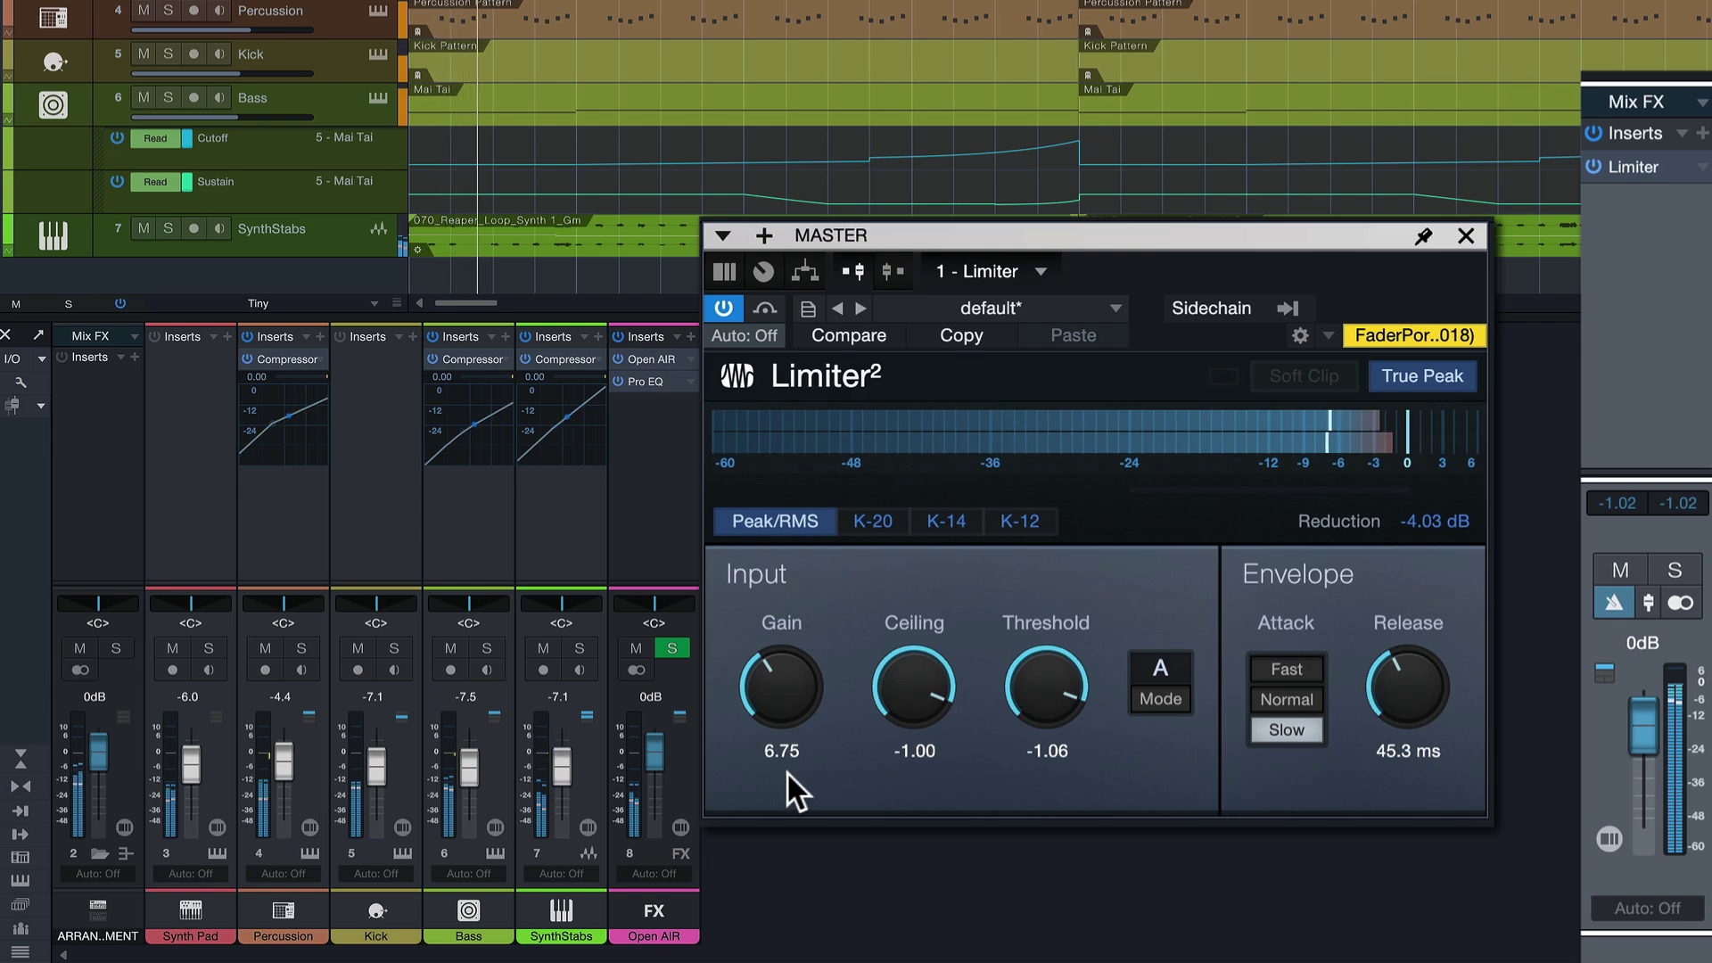
# Bypass the master Limiter during playback and re-engage it to compare the limited and unlimited sound
pyautogui.click(760, 308)
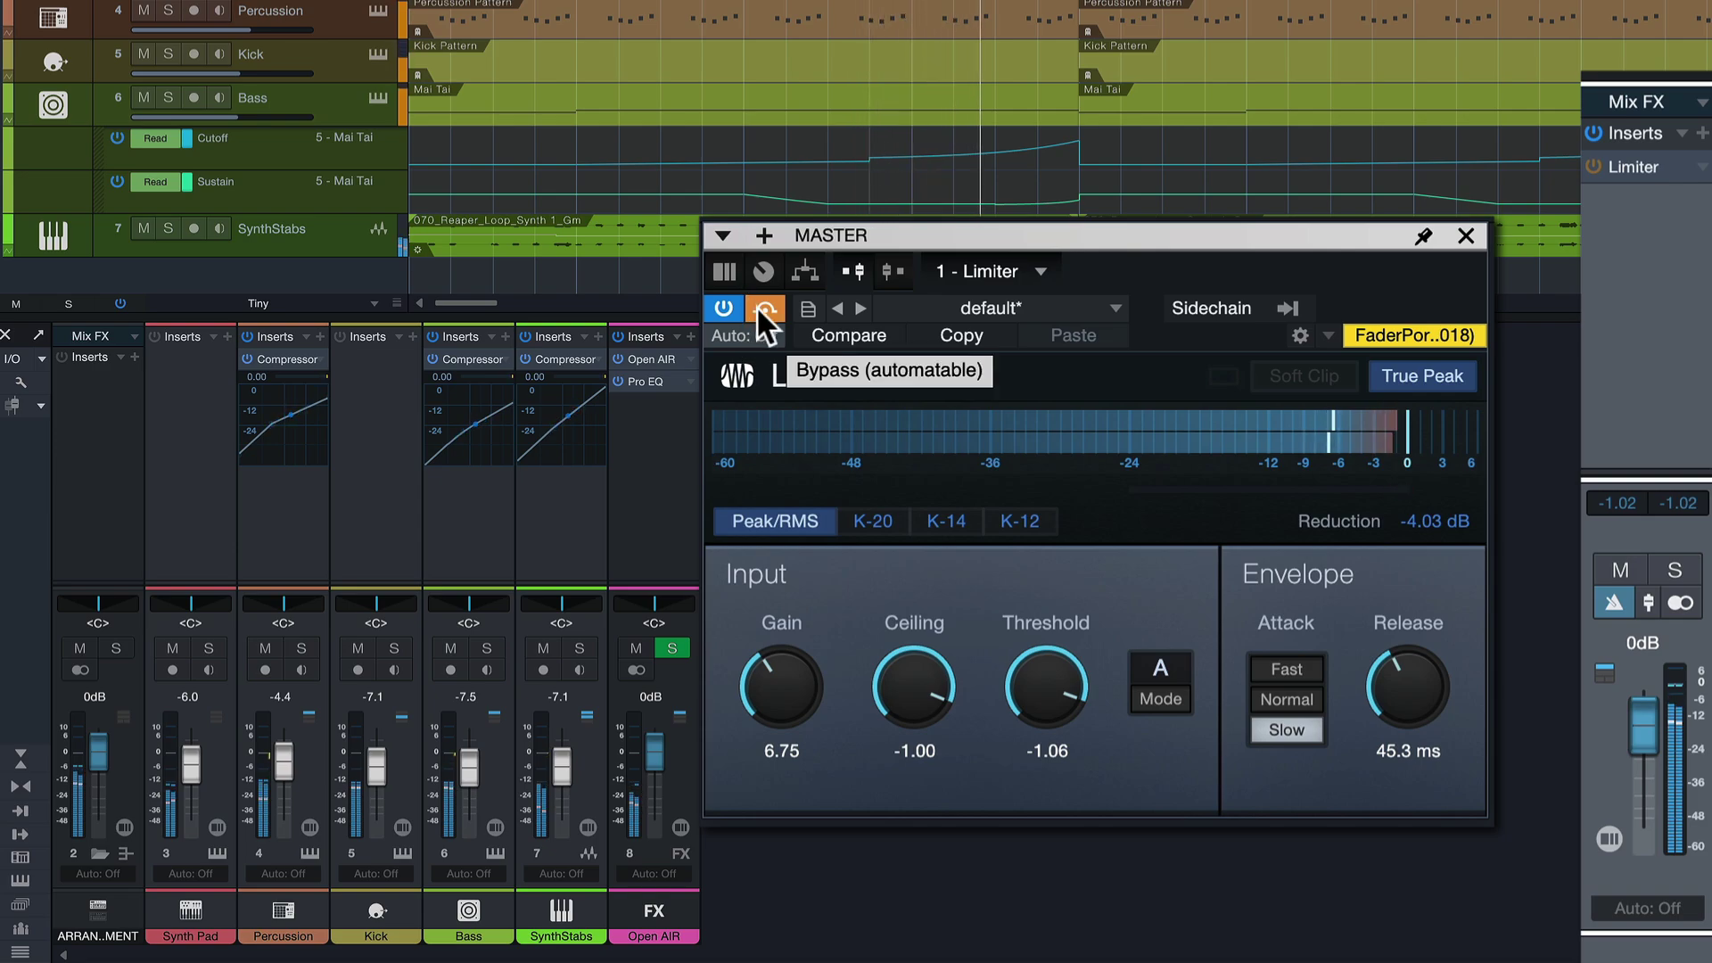
pyautogui.click(756, 305)
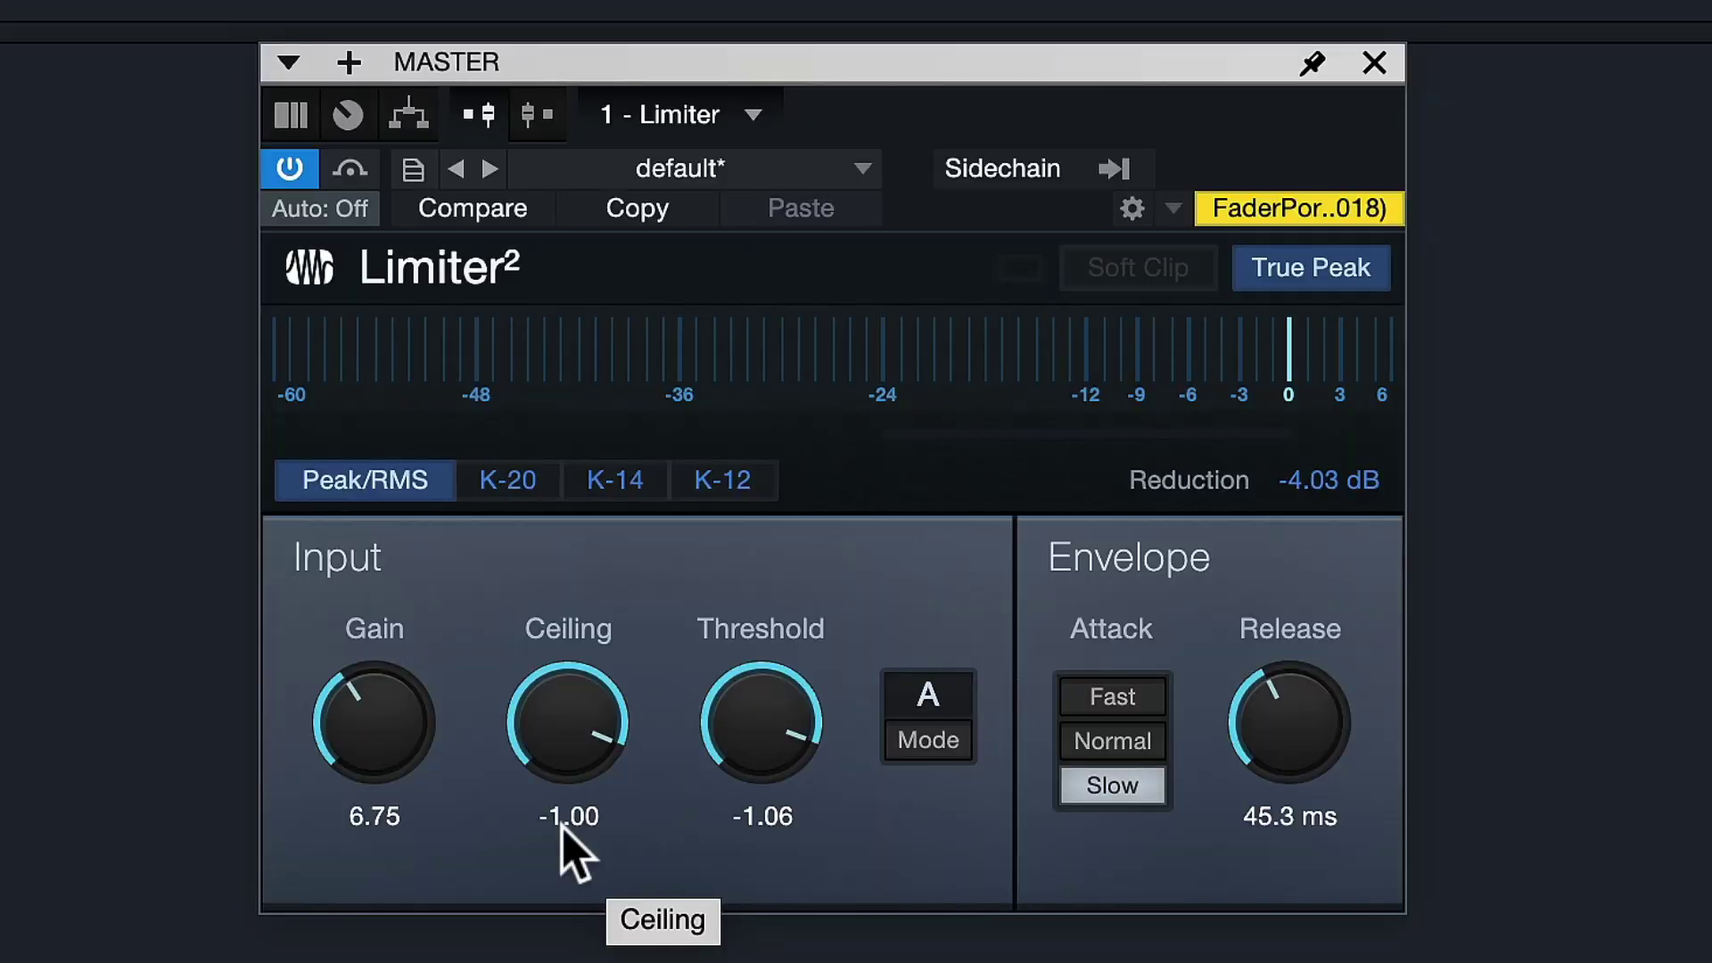
# Lower the Limiter's threshold to about -9.70, and try a ceiling of 0.00 before setting it back to -1.00
pyautogui.moveTo(752, 753); pyautogui.dragTo(711, 790)
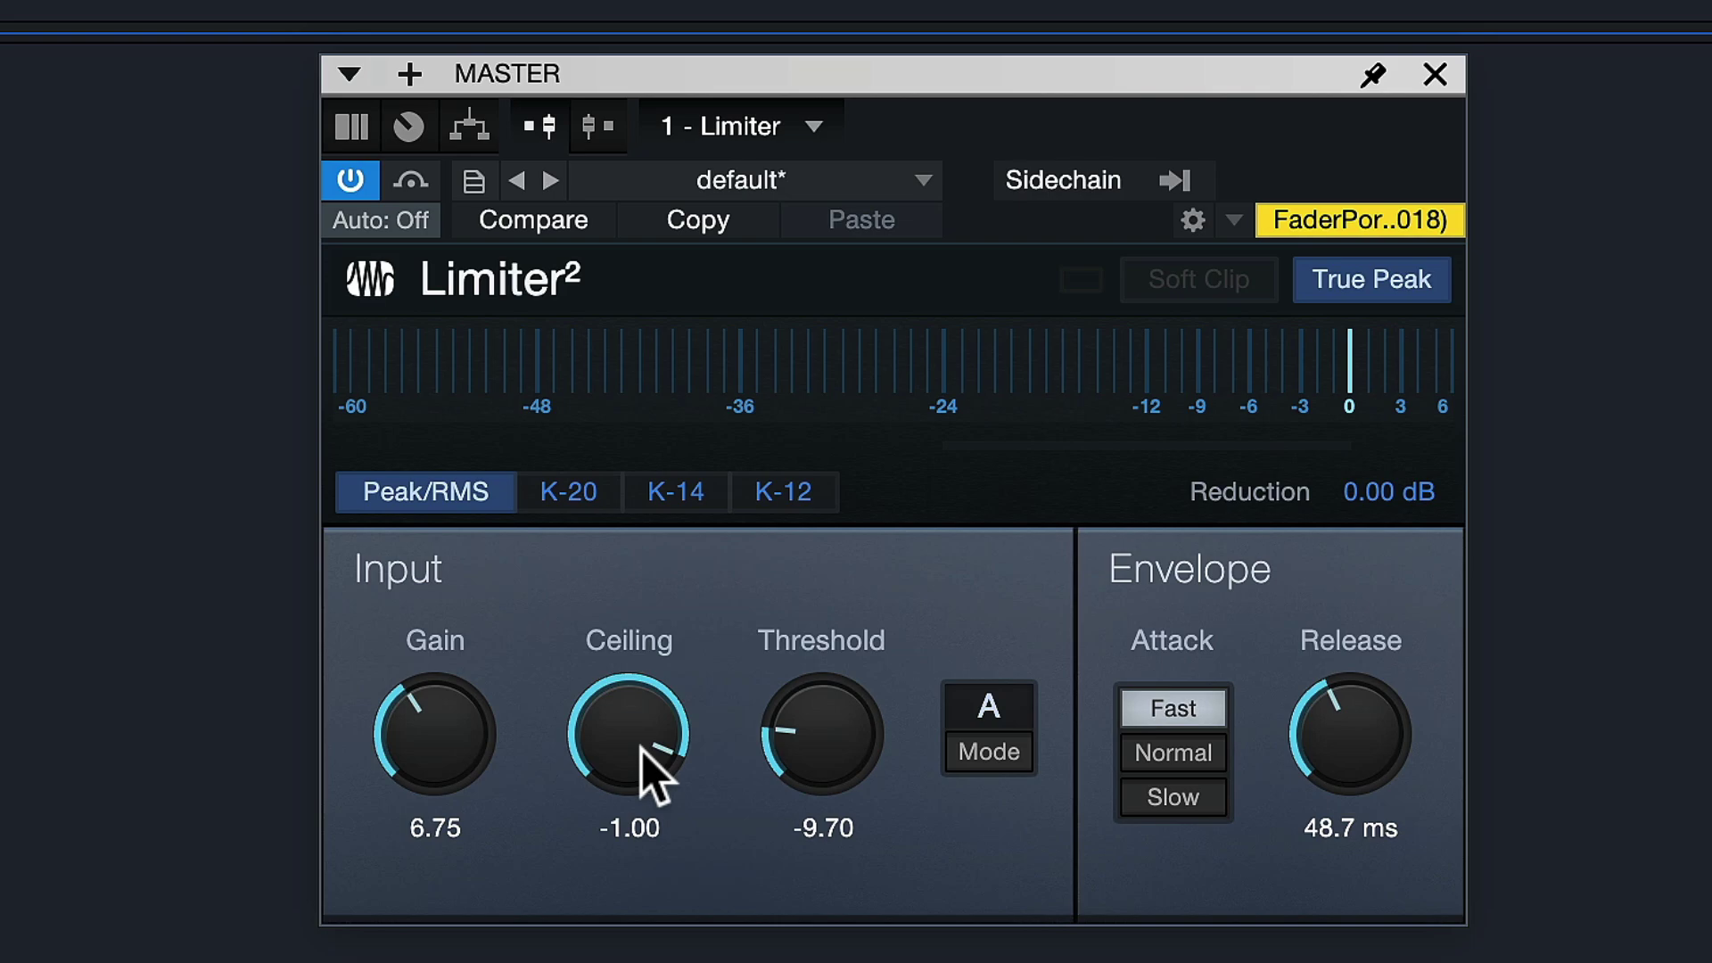
pyautogui.moveTo(641, 747); pyautogui.dragTo(645, 673)
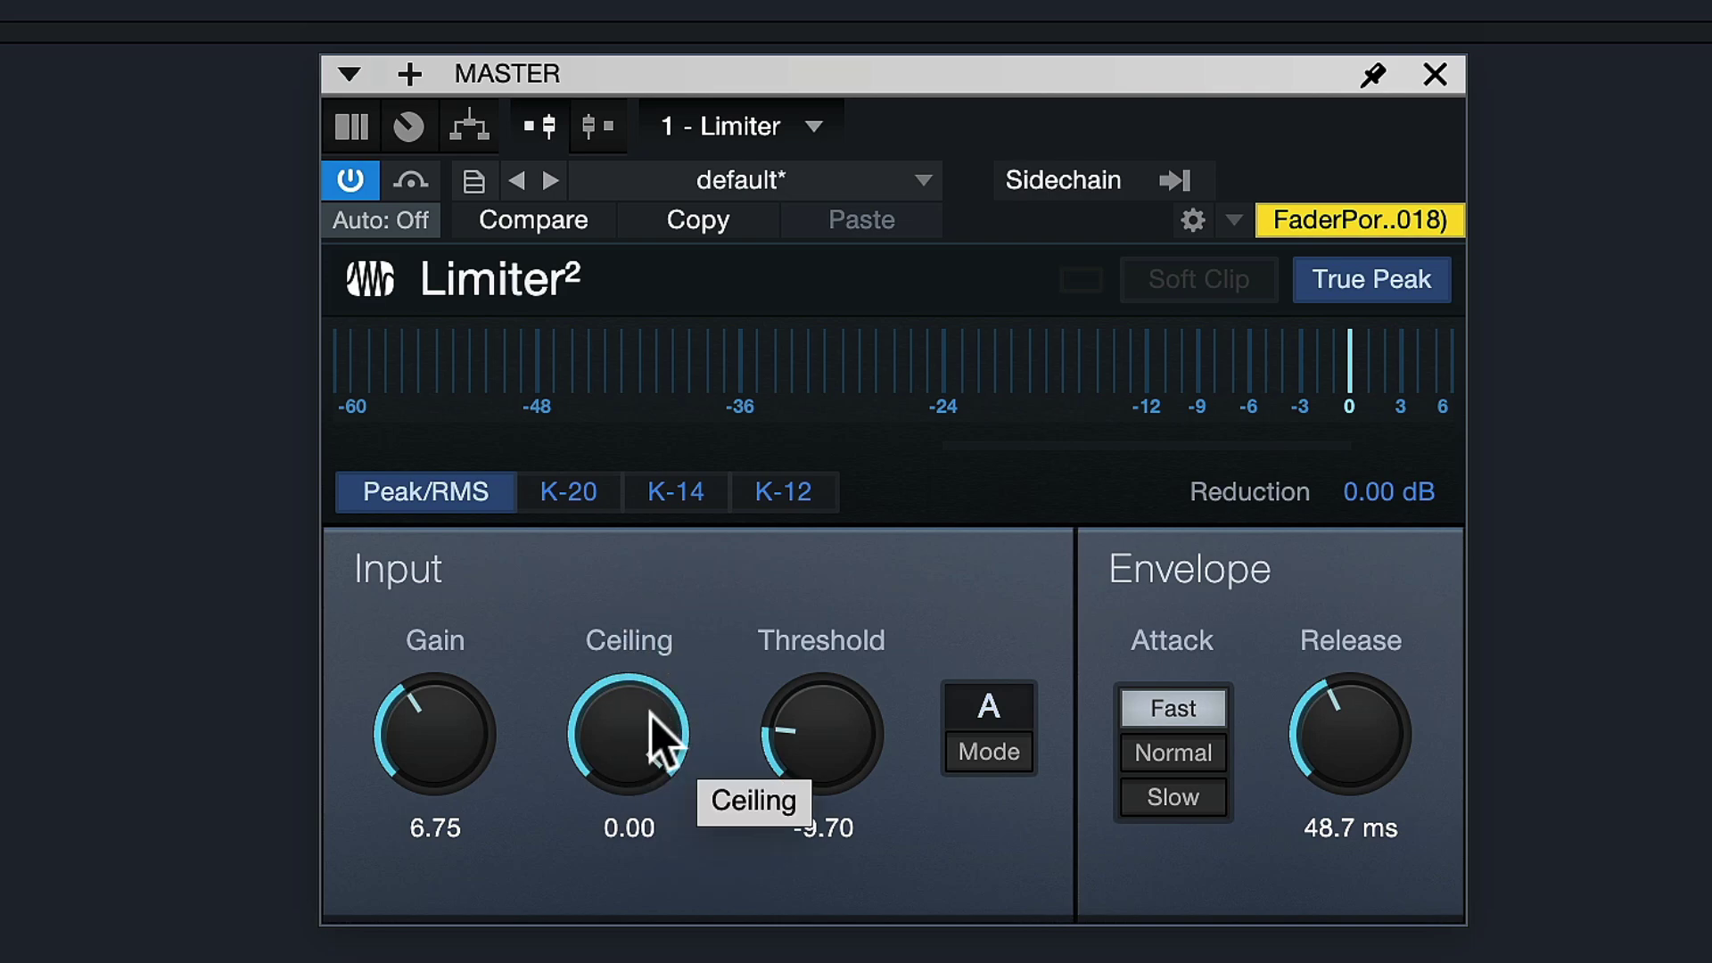
pyautogui.moveTo(651, 713); pyautogui.dragTo(574, 421)
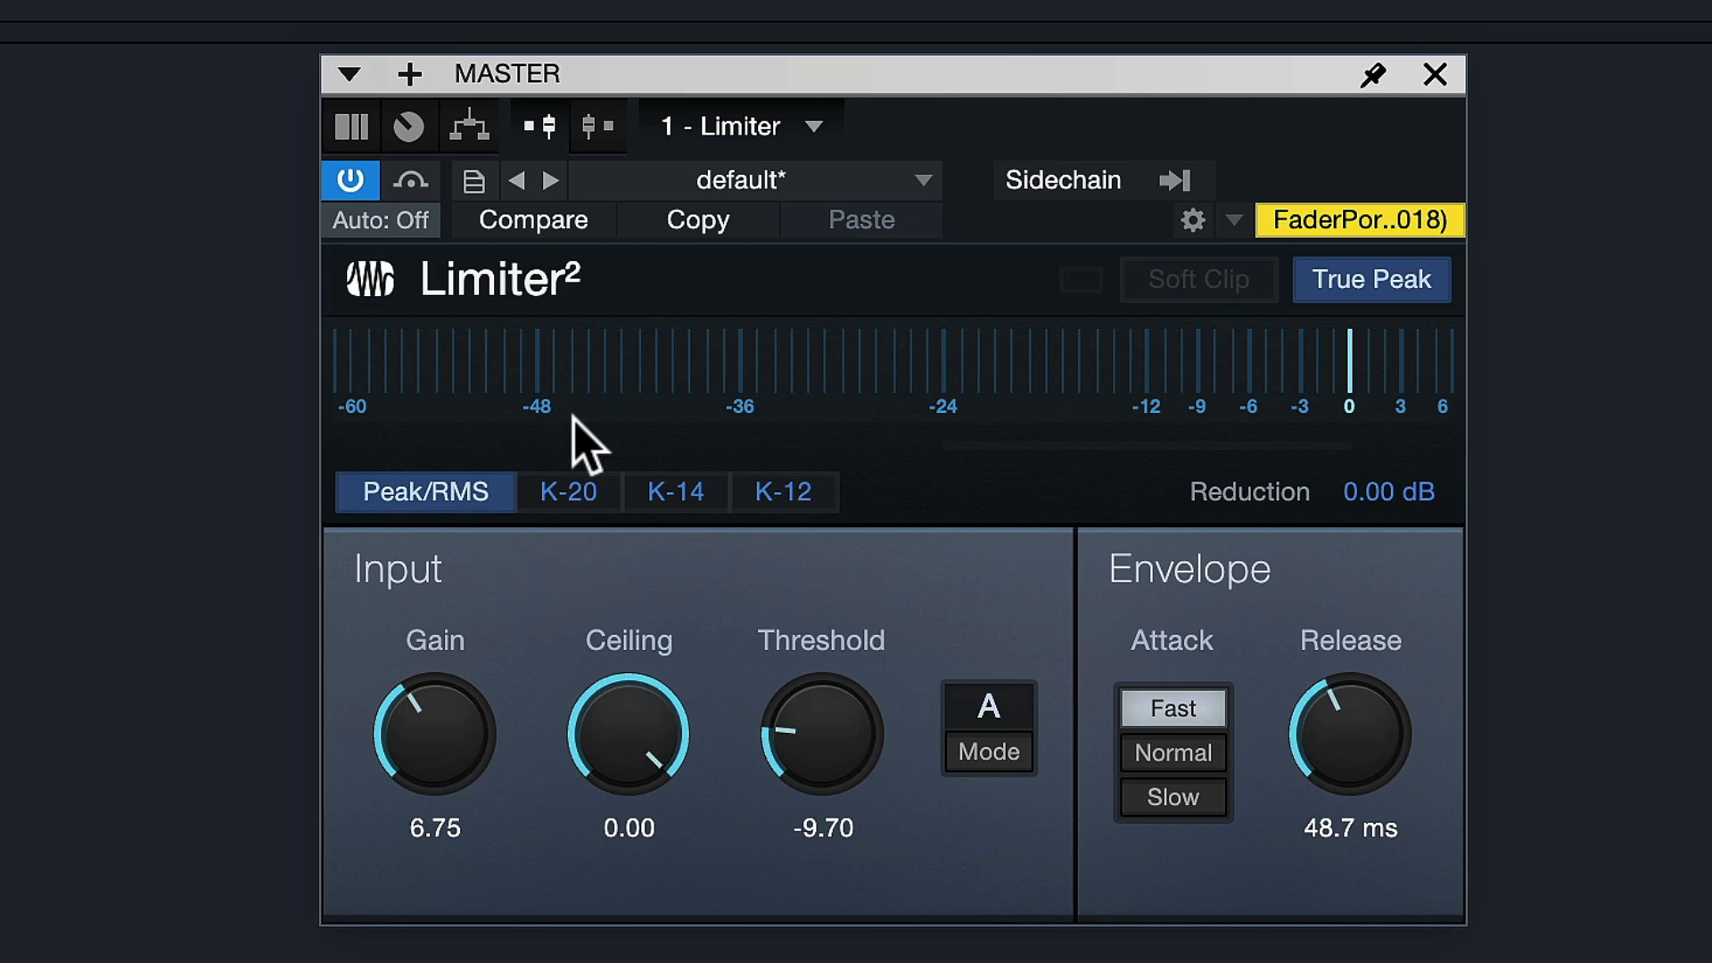
pyautogui.click(612, 757)
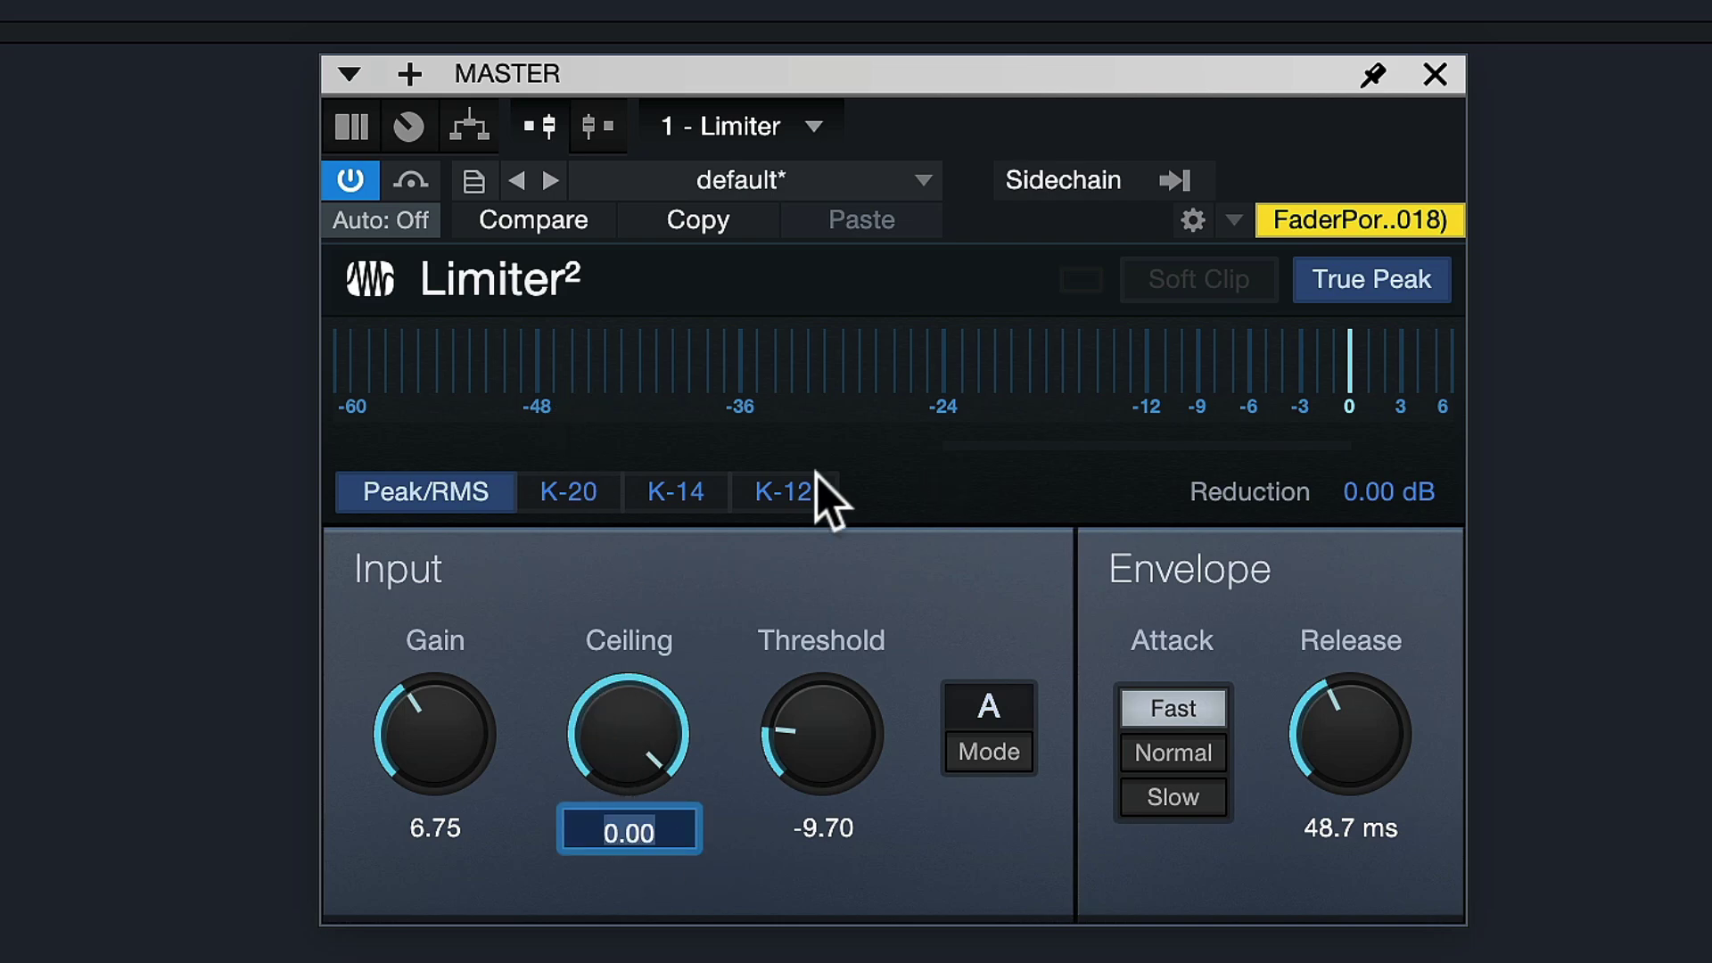
pyautogui.write('-1')
pyautogui.press('Return')
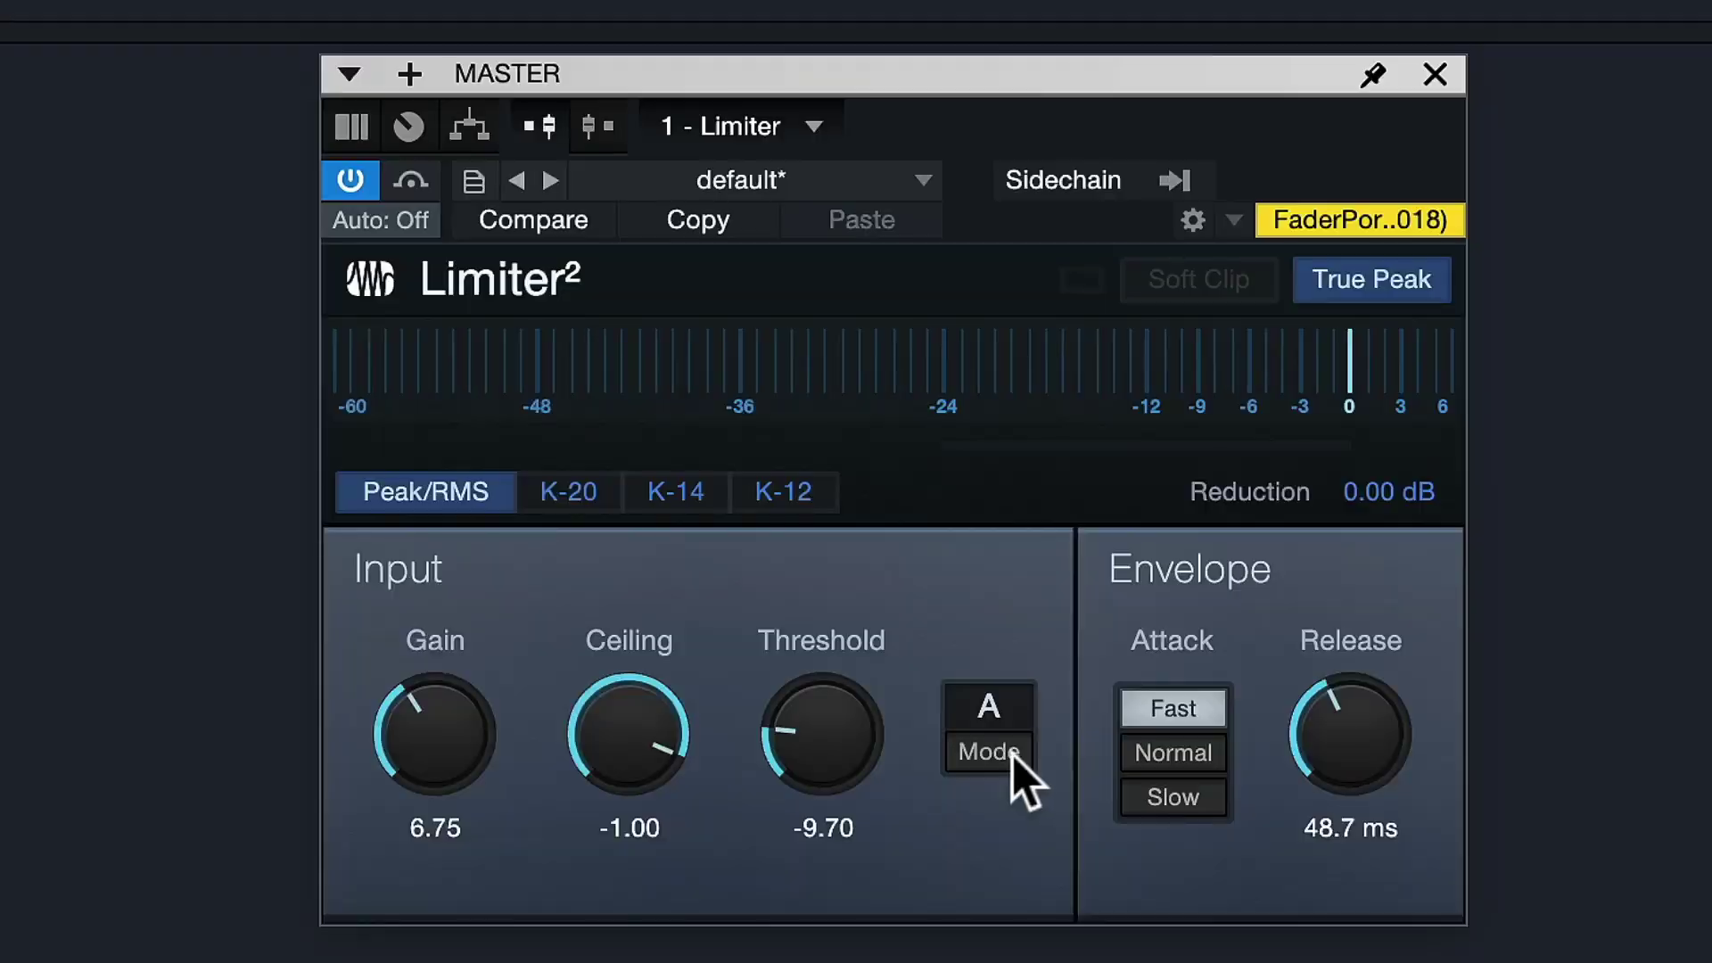
# Toggle the Limiter between modes A and B, leaving it in mode B
pyautogui.click(999, 751)
pyautogui.click(986, 749)
pyautogui.click(989, 753)
# Try the Limiter's Normal and Fast attack settings and leave the envelope attack on Slow
pyautogui.click(1201, 787)
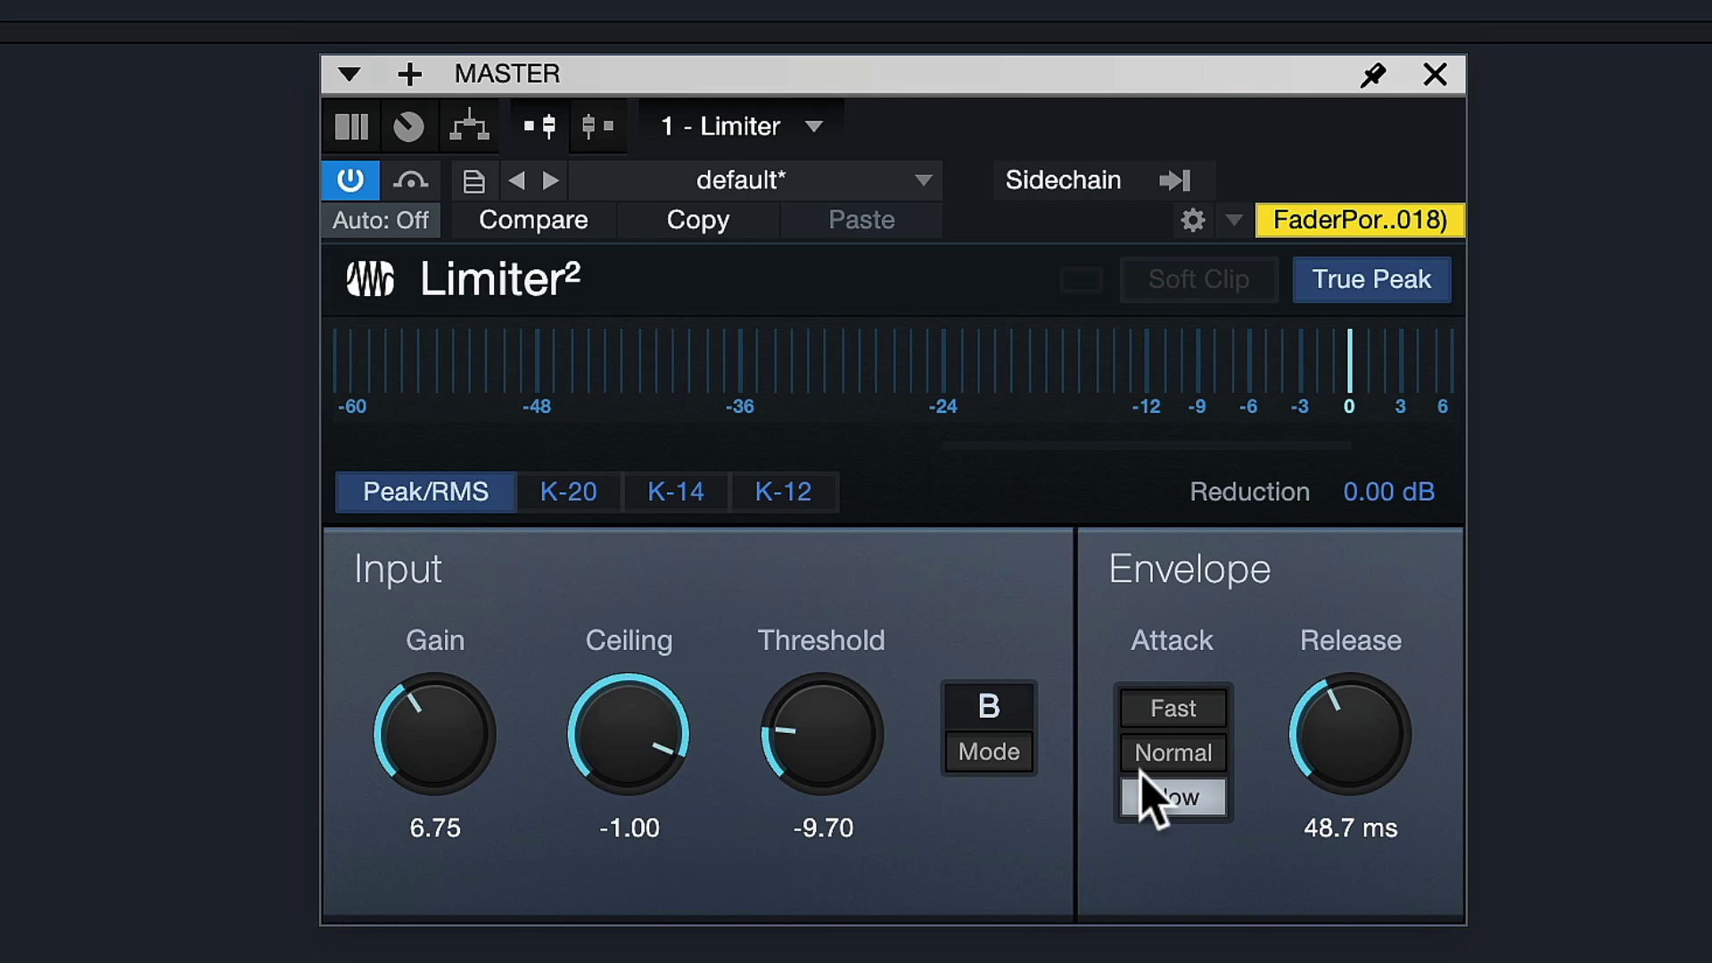
pyautogui.click(1136, 755)
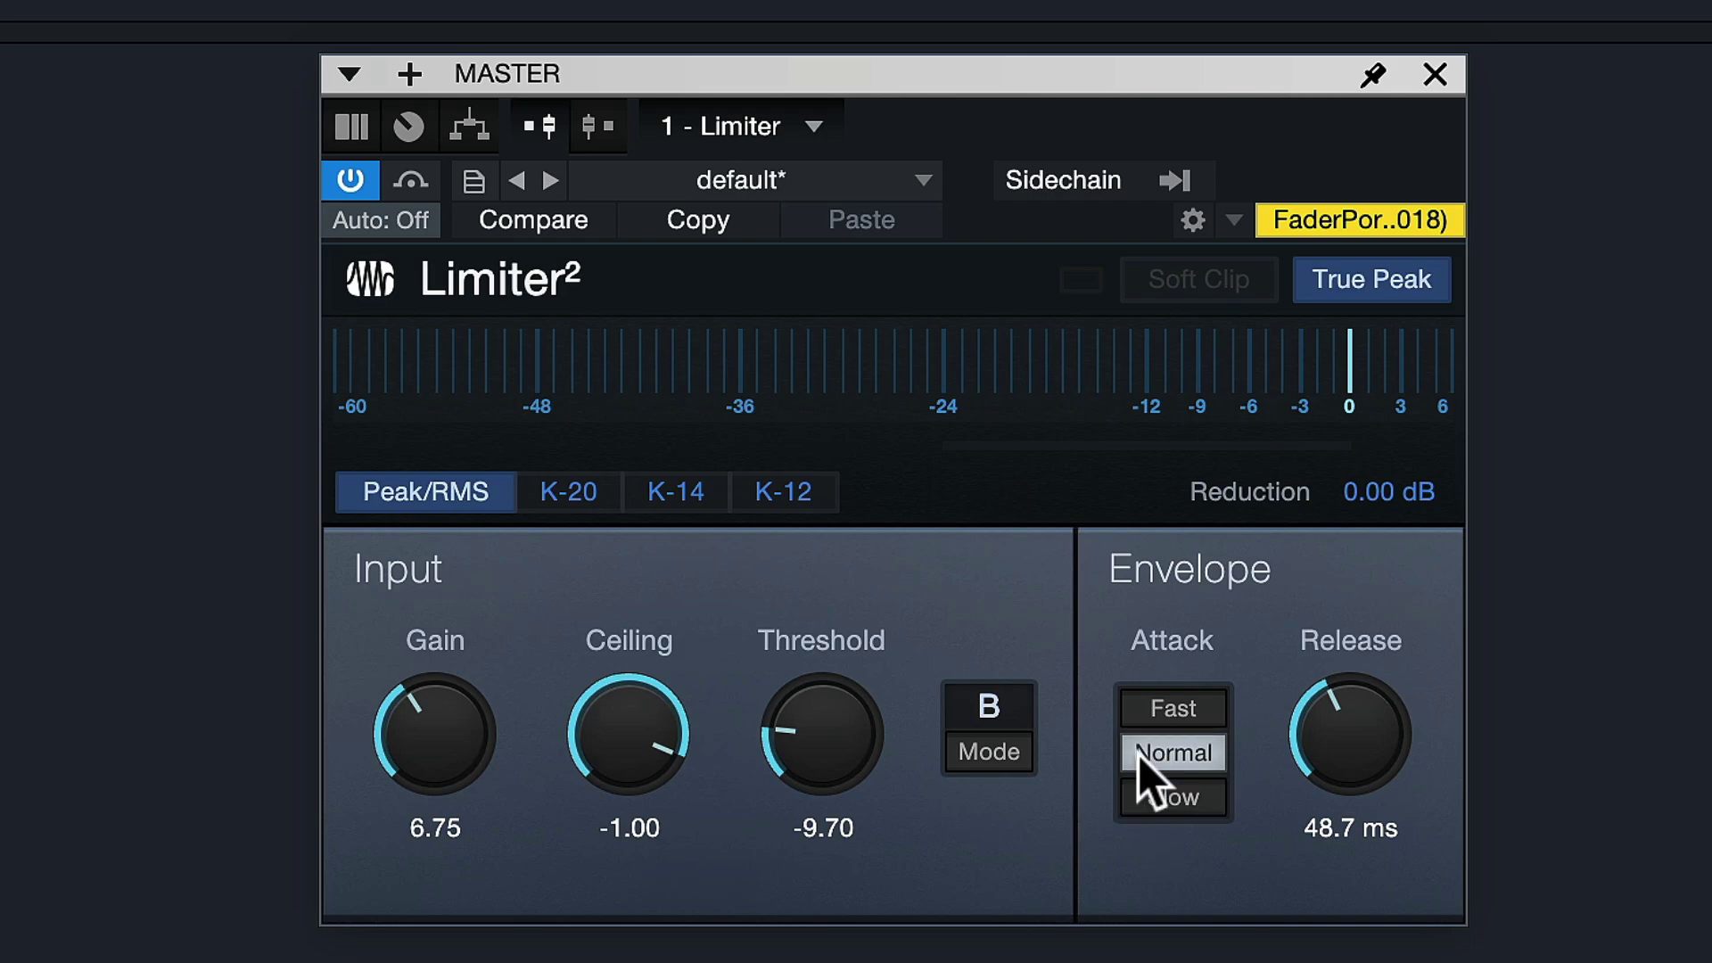
pyautogui.click(1166, 711)
pyautogui.click(1175, 745)
pyautogui.click(1170, 711)
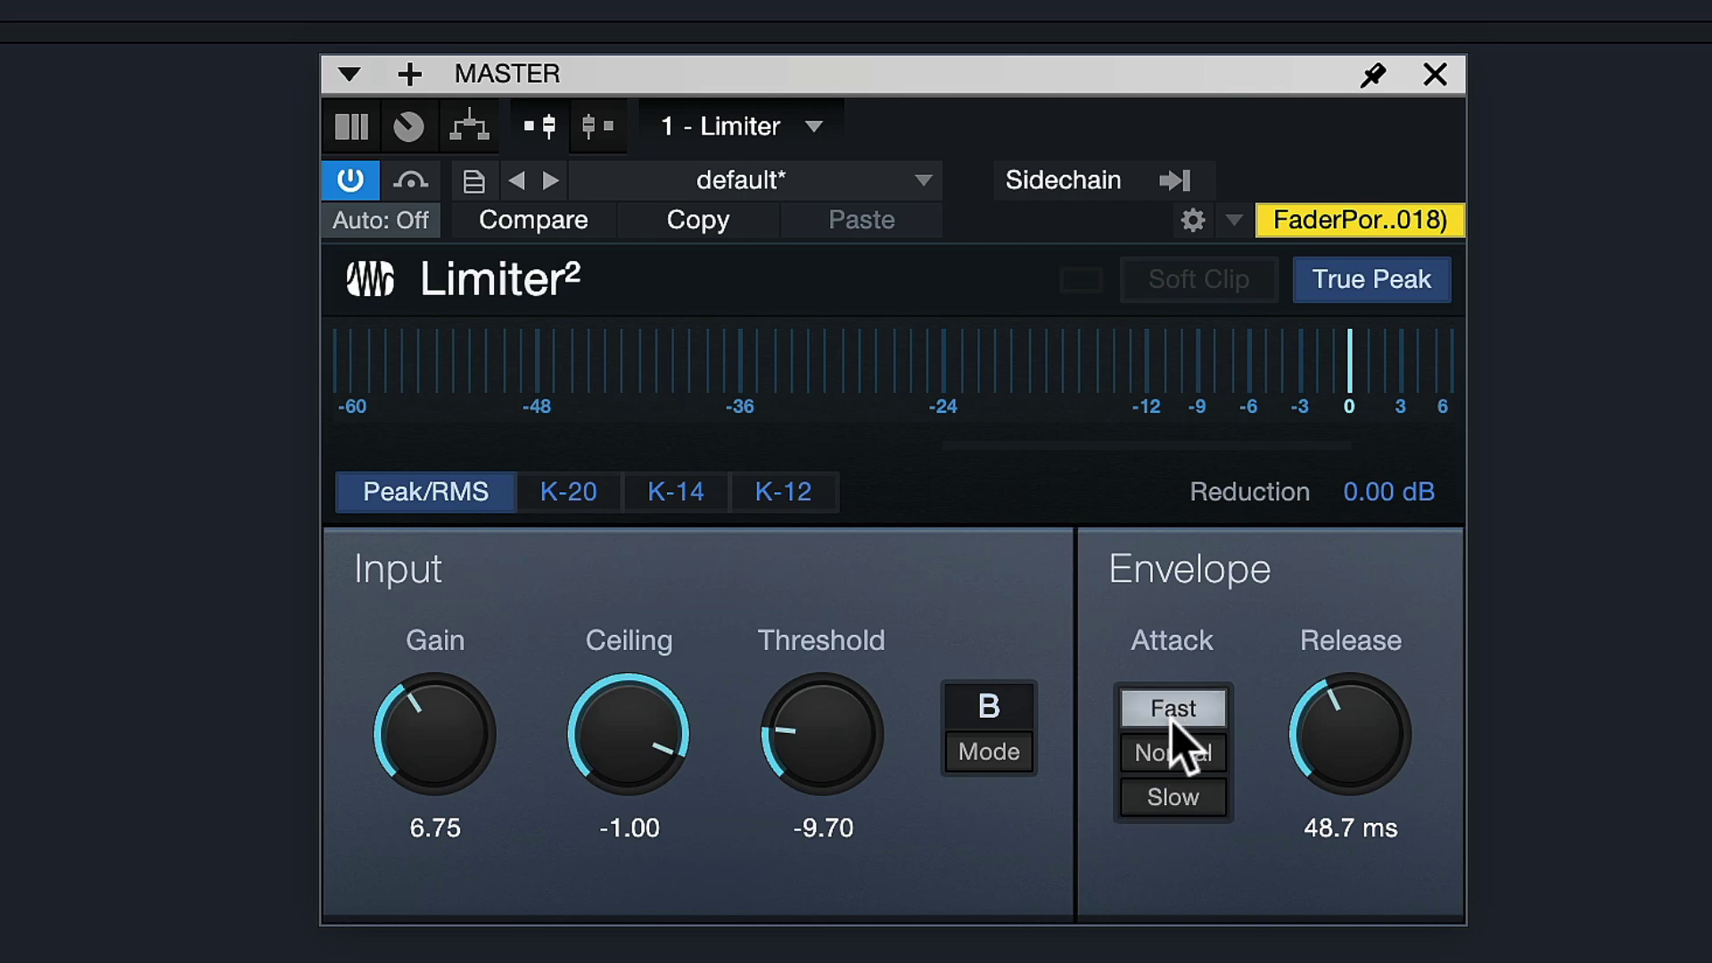
pyautogui.click(1175, 754)
pyautogui.click(1182, 794)
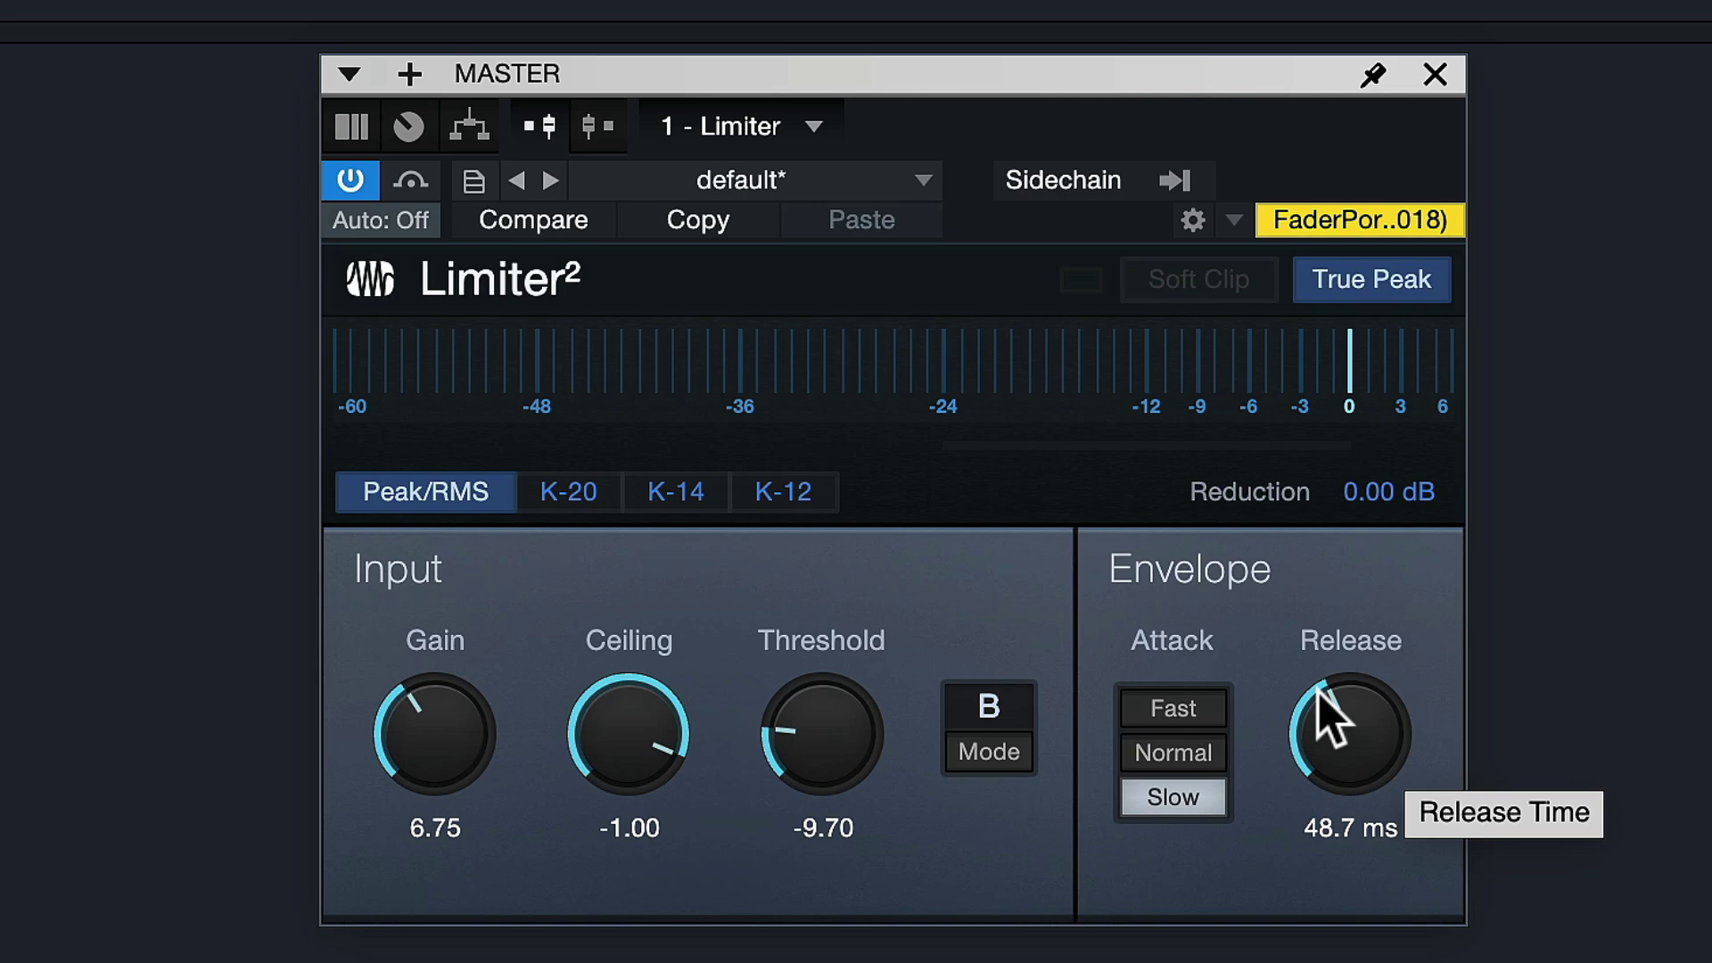
# Sweep the Limiter's release time through short and long values and leave it at about 60.4 ms
pyautogui.moveTo(1318, 691); pyautogui.dragTo(1297, 653)
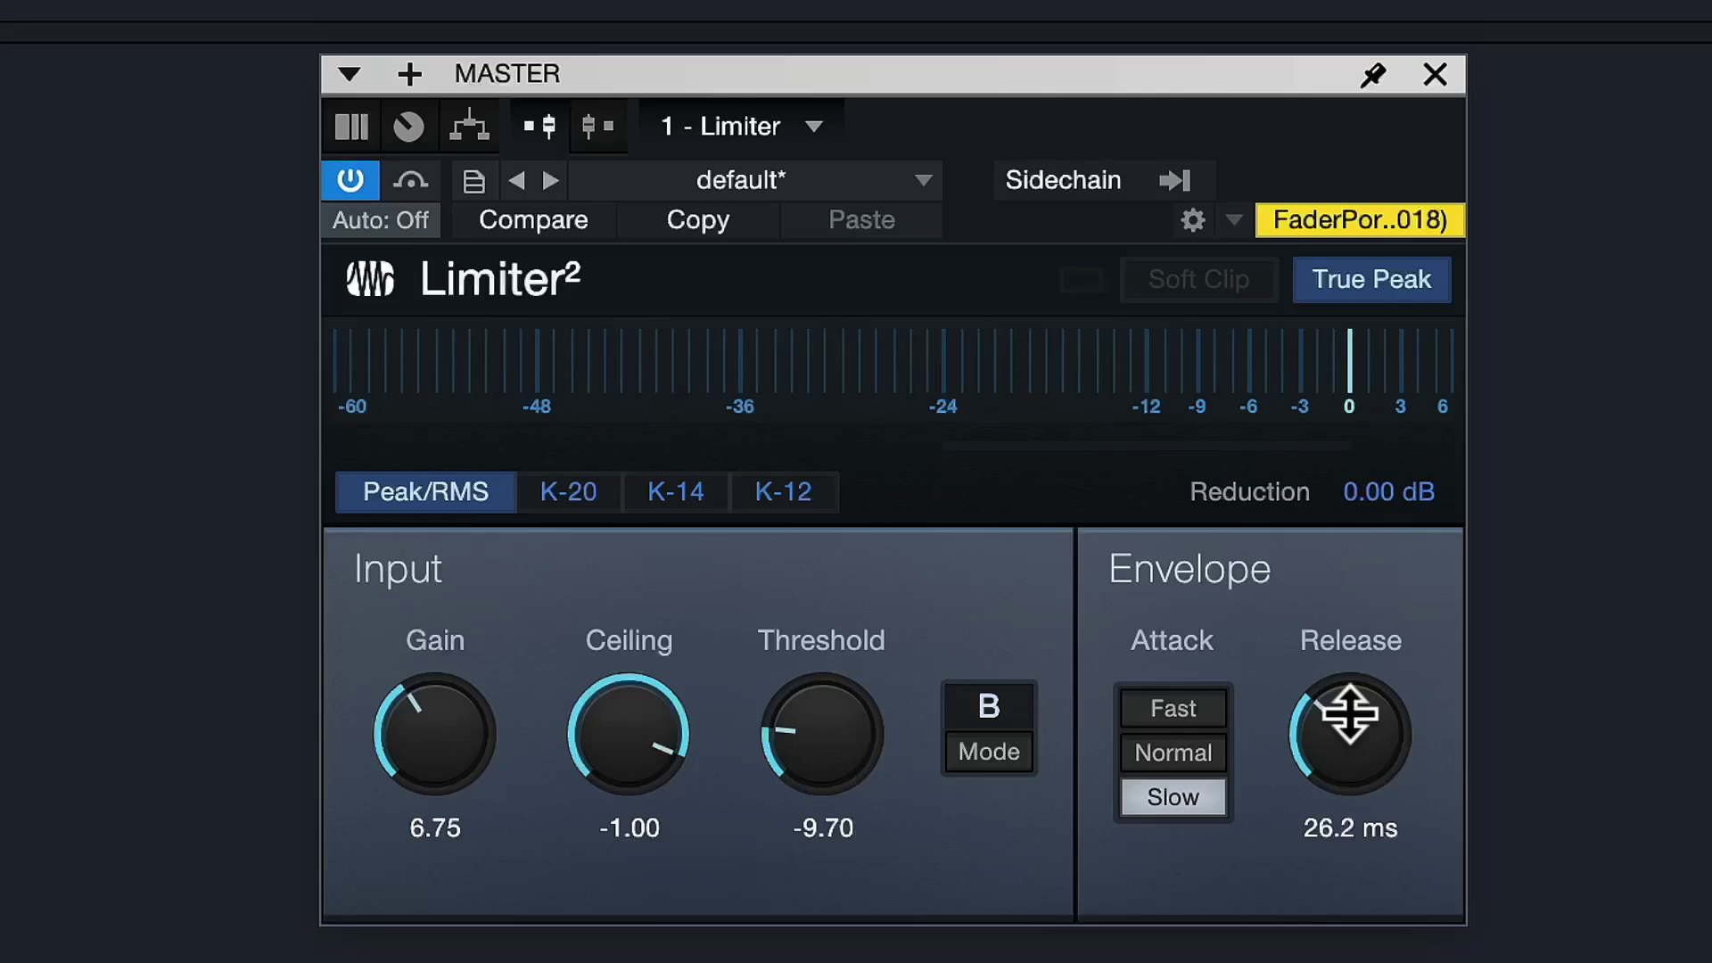
pyautogui.moveTo(1349, 711); pyautogui.dragTo(1238, 378)
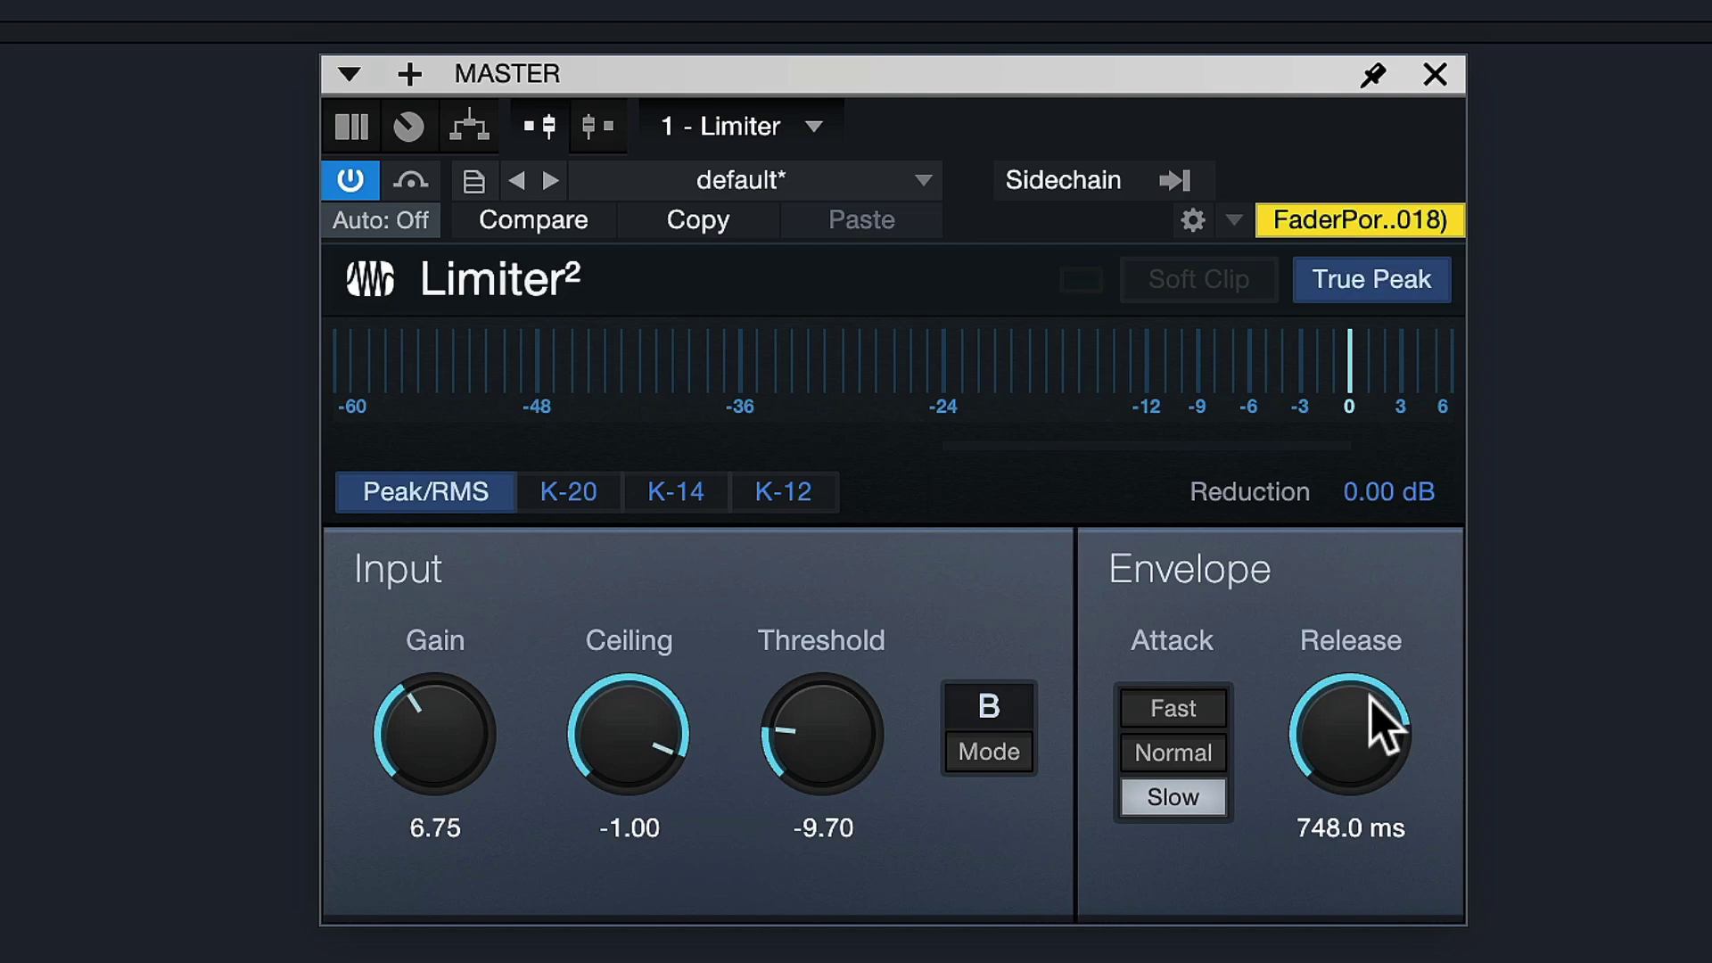
pyautogui.moveTo(1339, 713); pyautogui.dragTo(1311, 814)
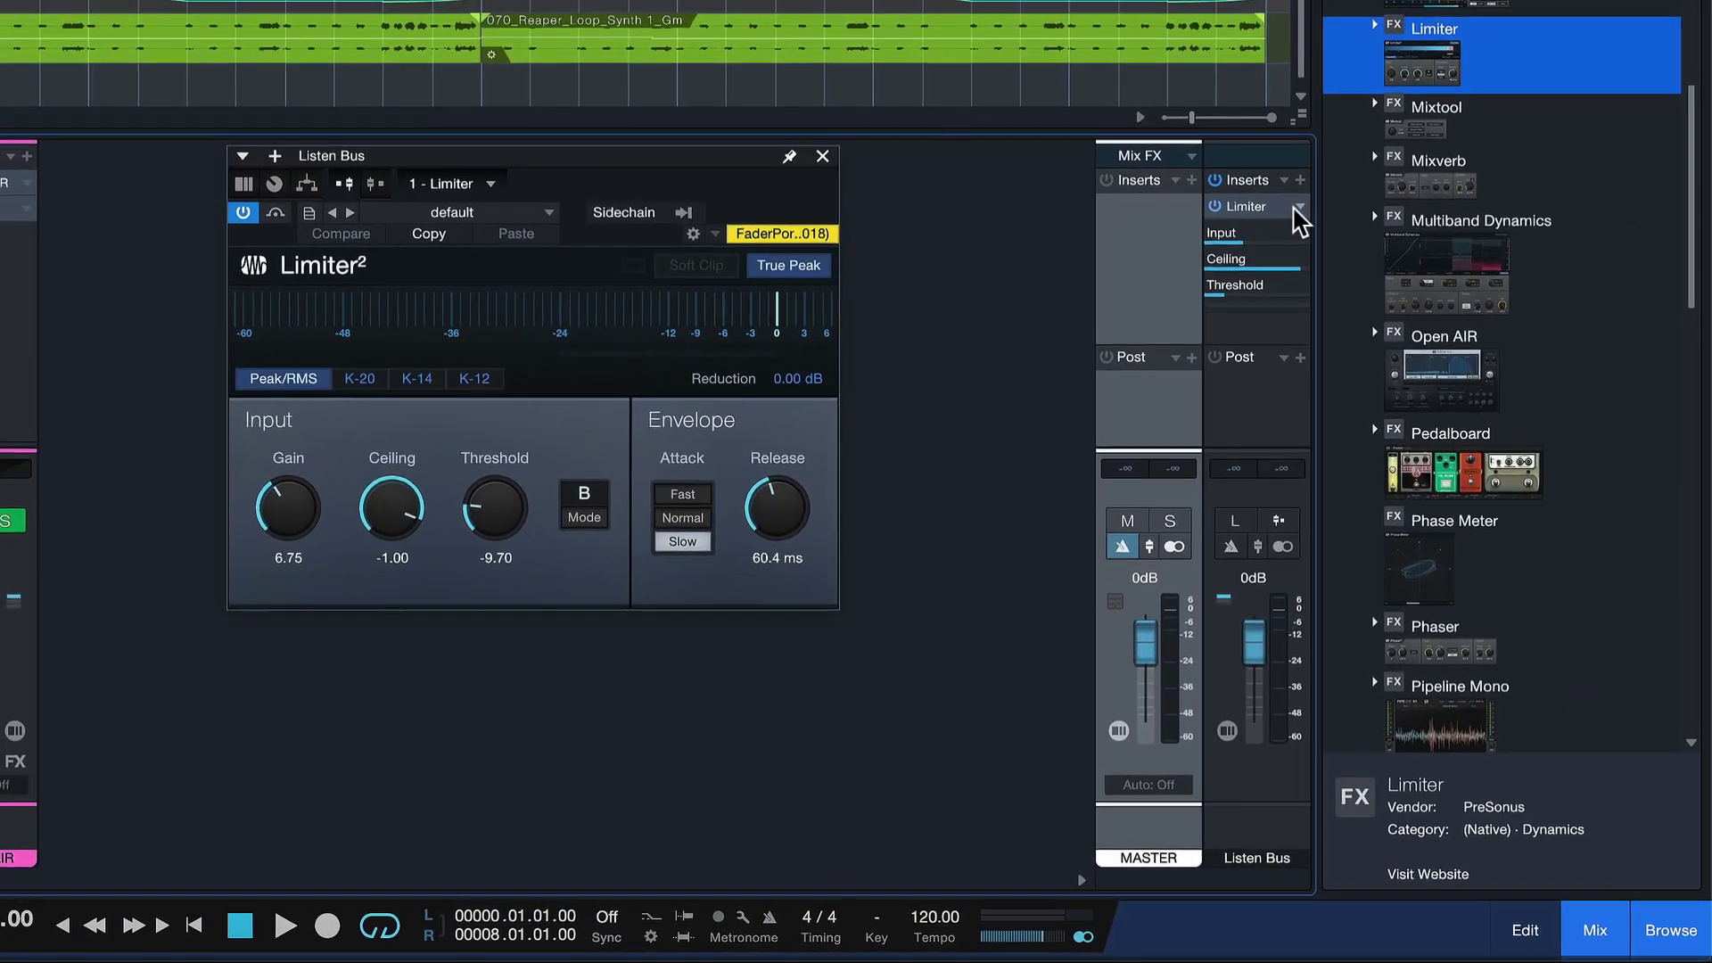
# Enable the Listen Bus in the mixer console's options
pyautogui.click(1456, 499)
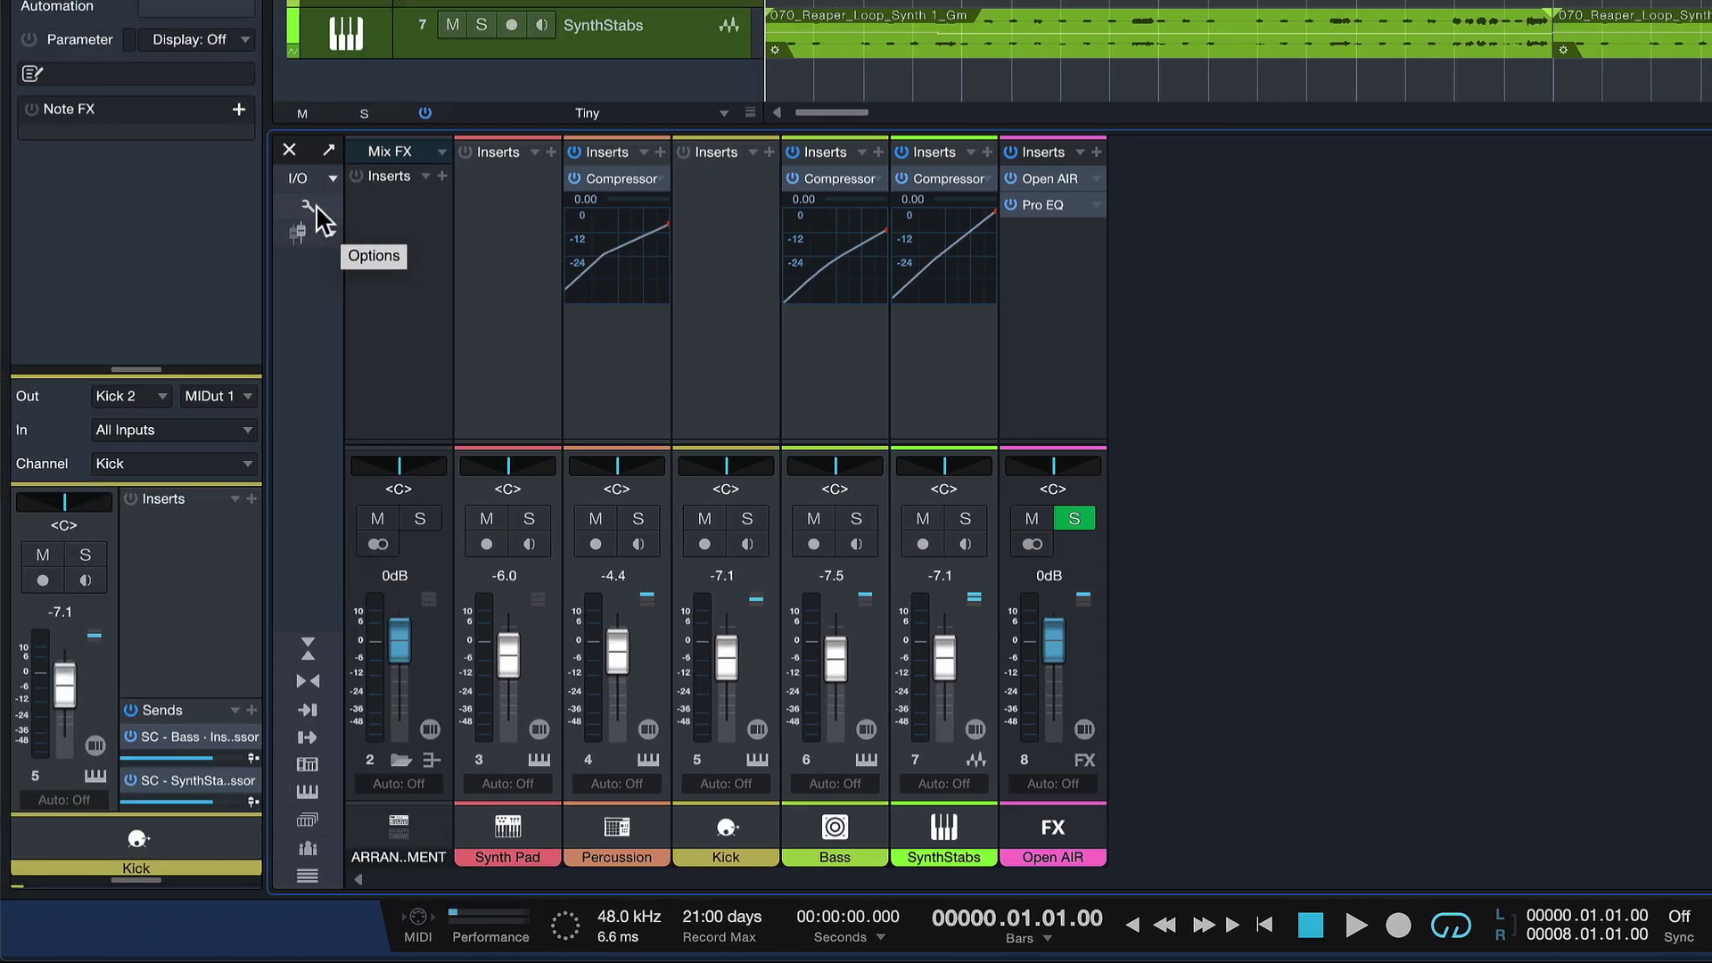
pyautogui.click(310, 207)
pyautogui.click(310, 207)
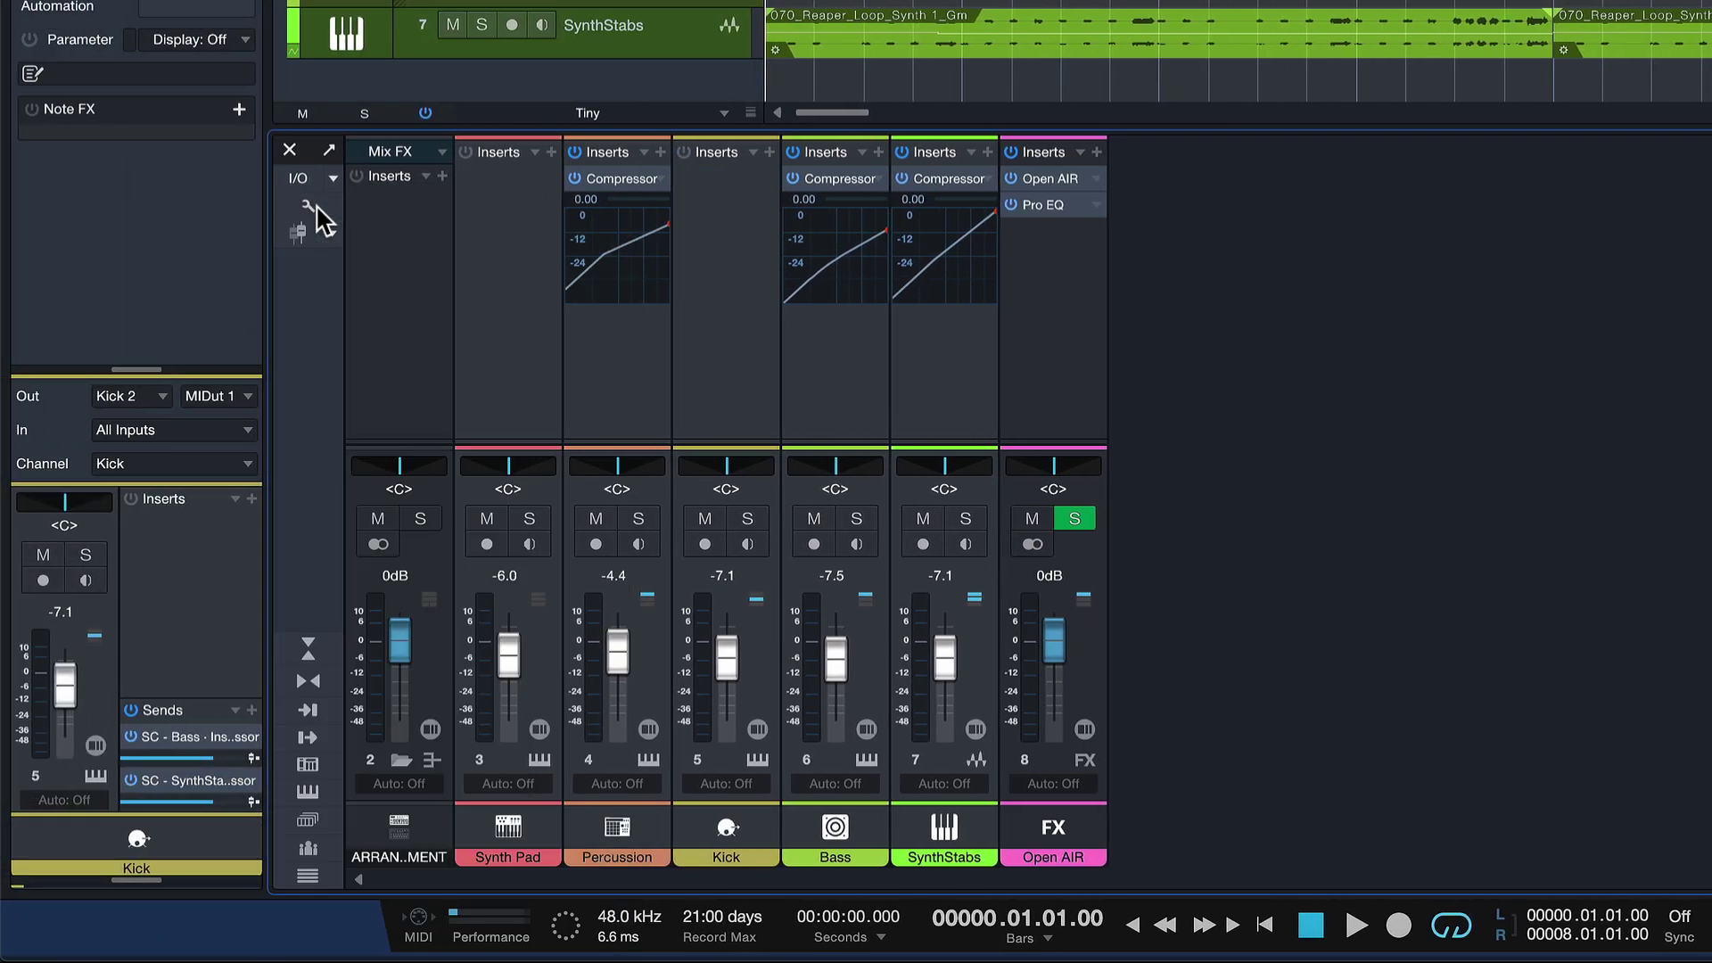
pyautogui.click(310, 207)
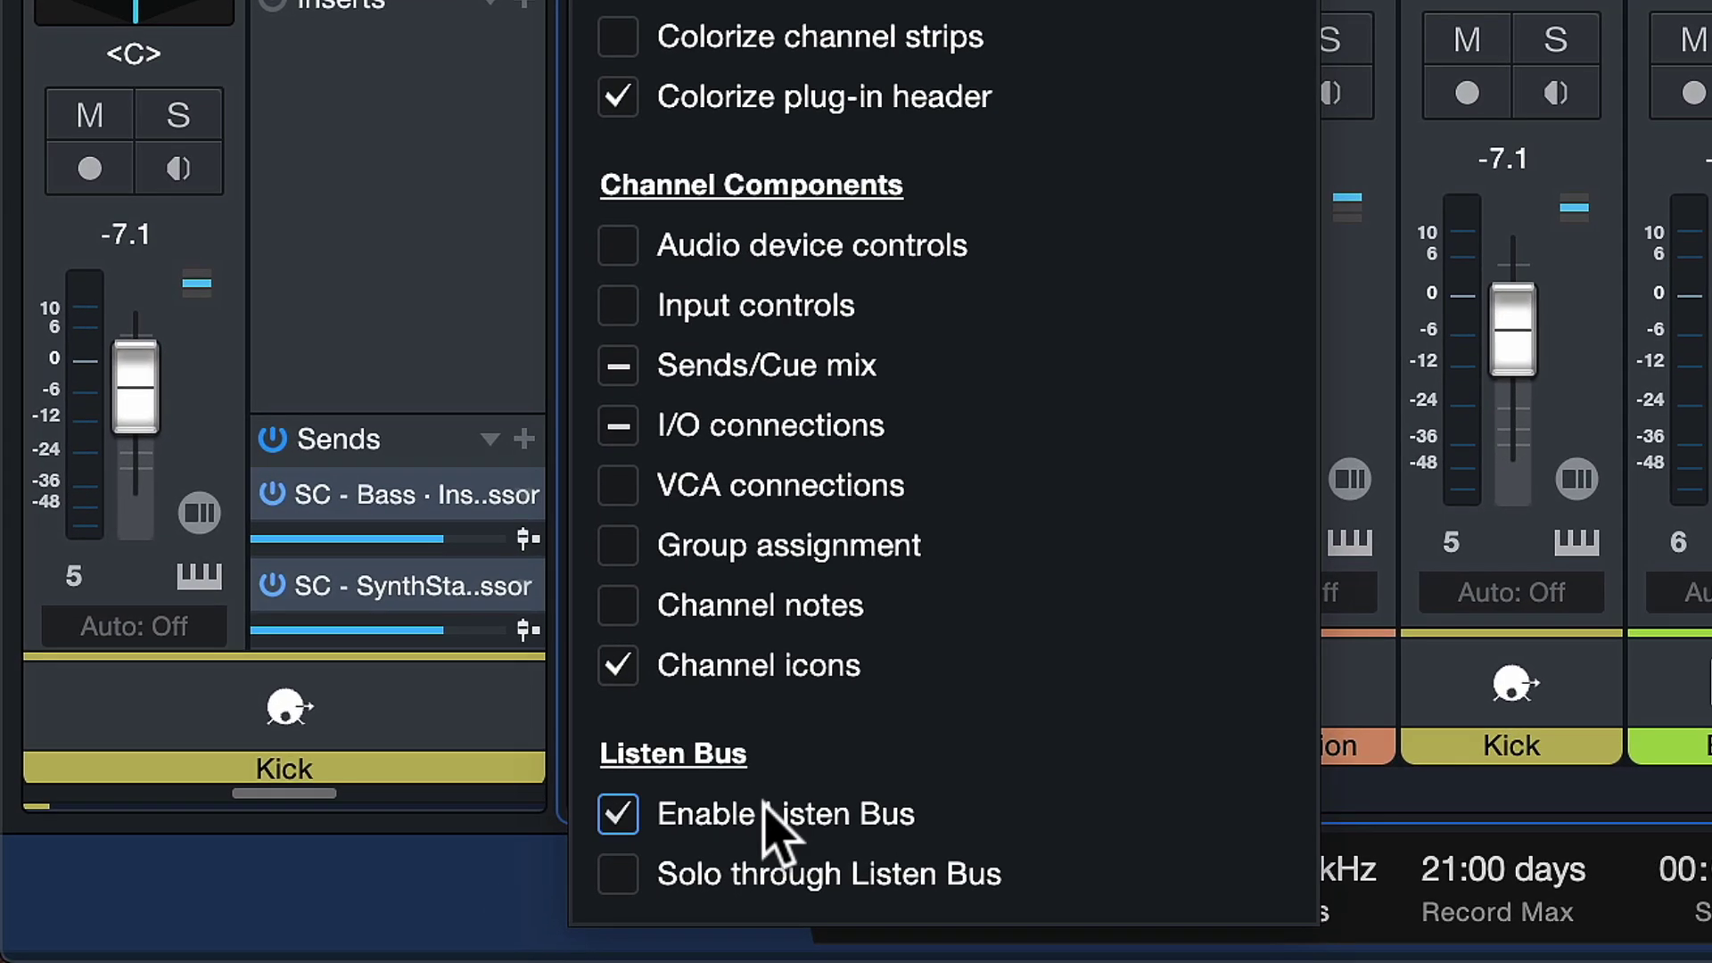
pyautogui.click(355, 884)
pyautogui.click(355, 884)
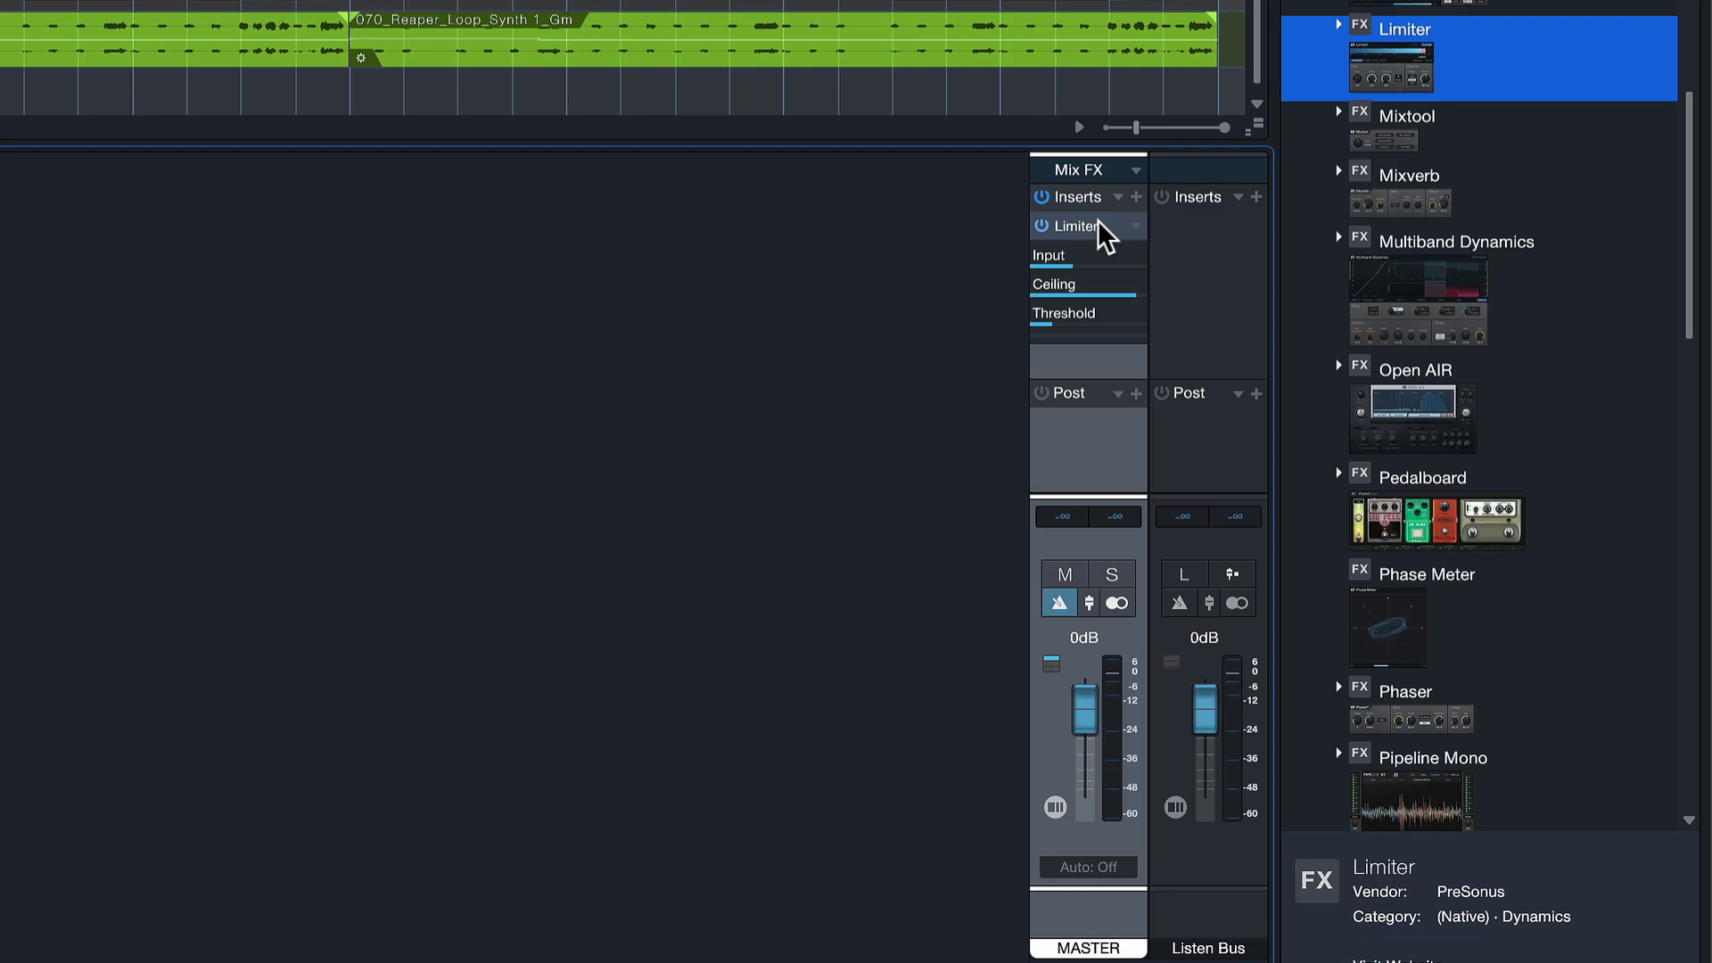
# Move the Limiter with its settings from the MASTER channel's inserts to the Listen Bus inserts
pyautogui.moveTo(1107, 223); pyautogui.dragTo(1196, 223)
pyautogui.press('shift')
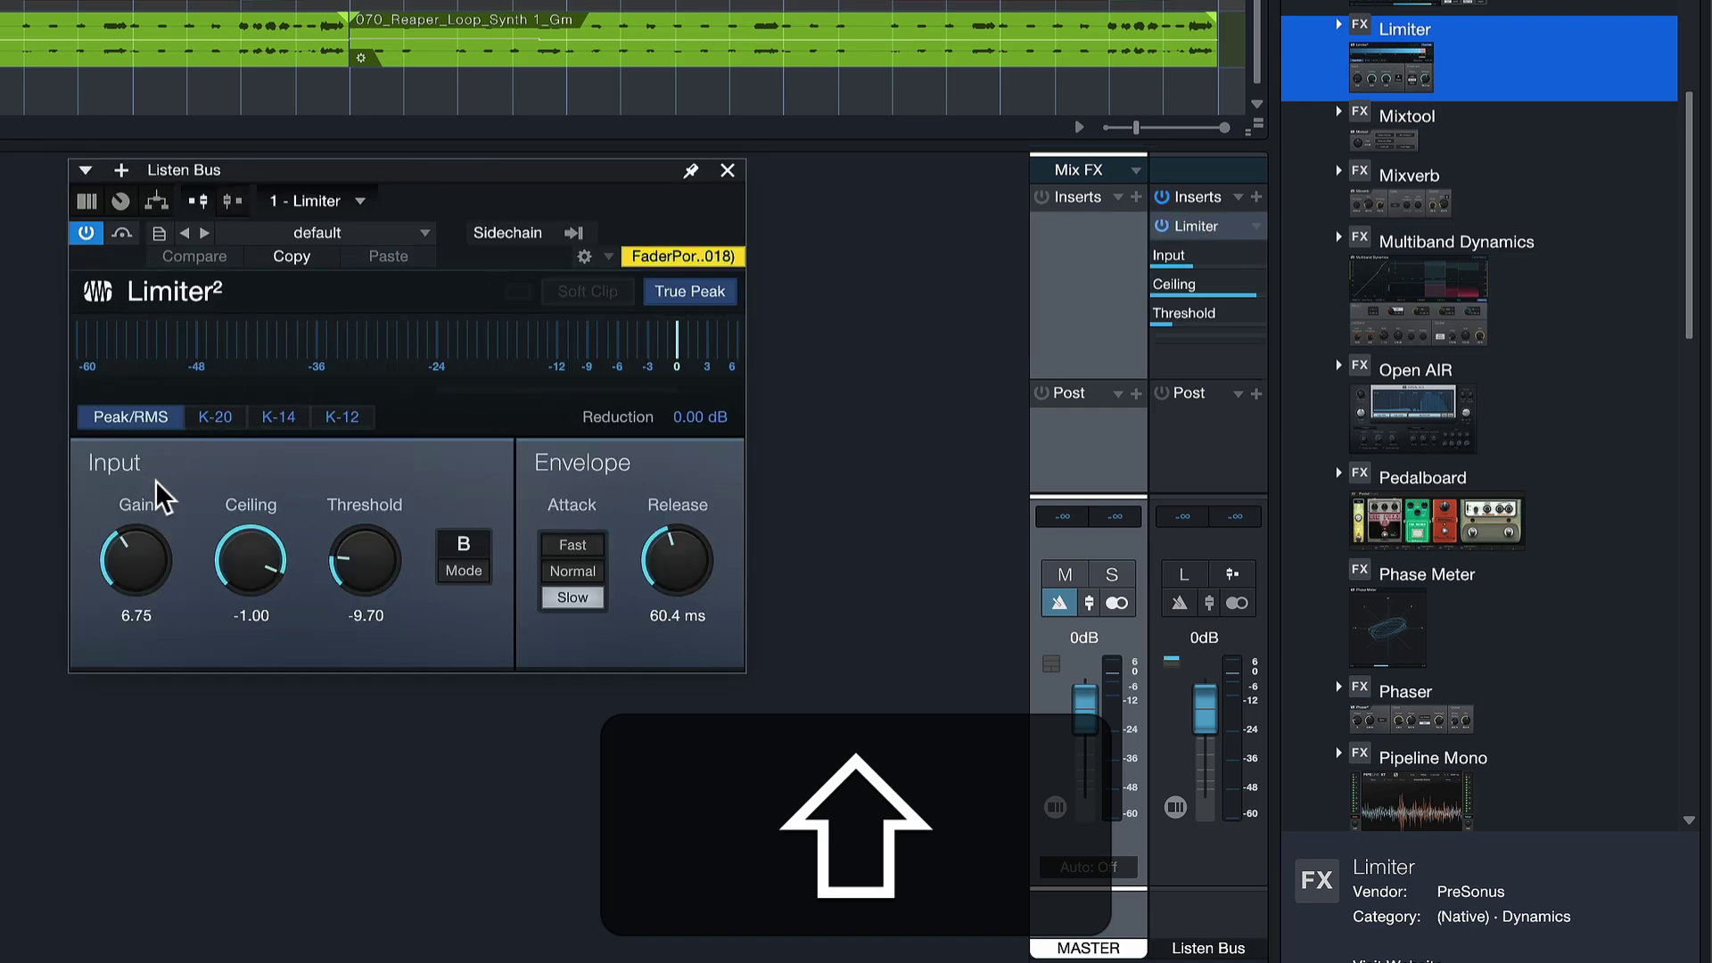